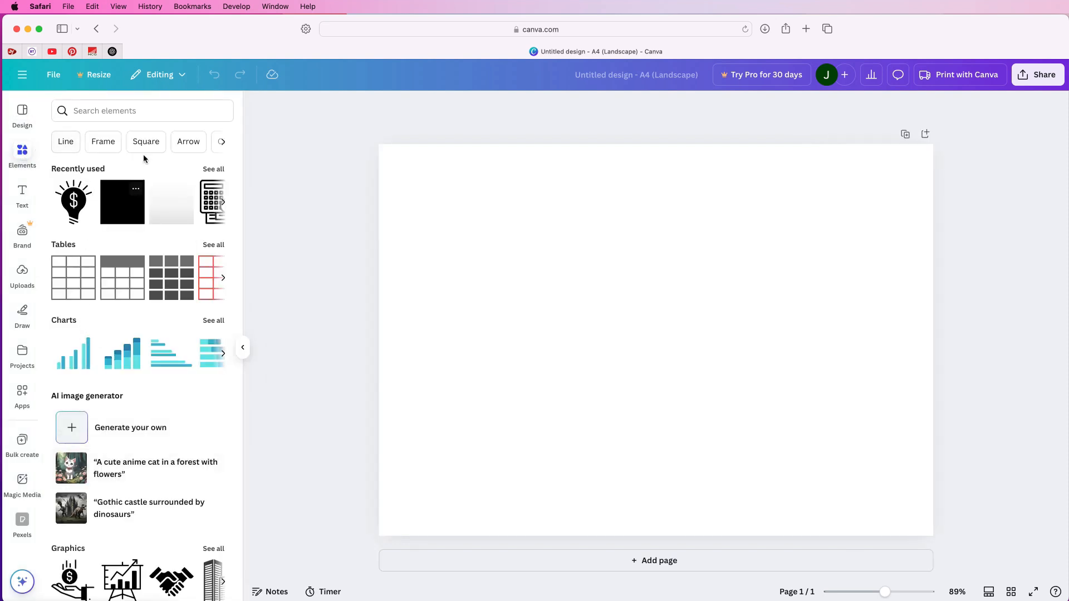
- Add a square shape, stretch it into a portrait rectangle about 8.15 cm tall, and place it in the page's lower-left corner
click(143, 111)
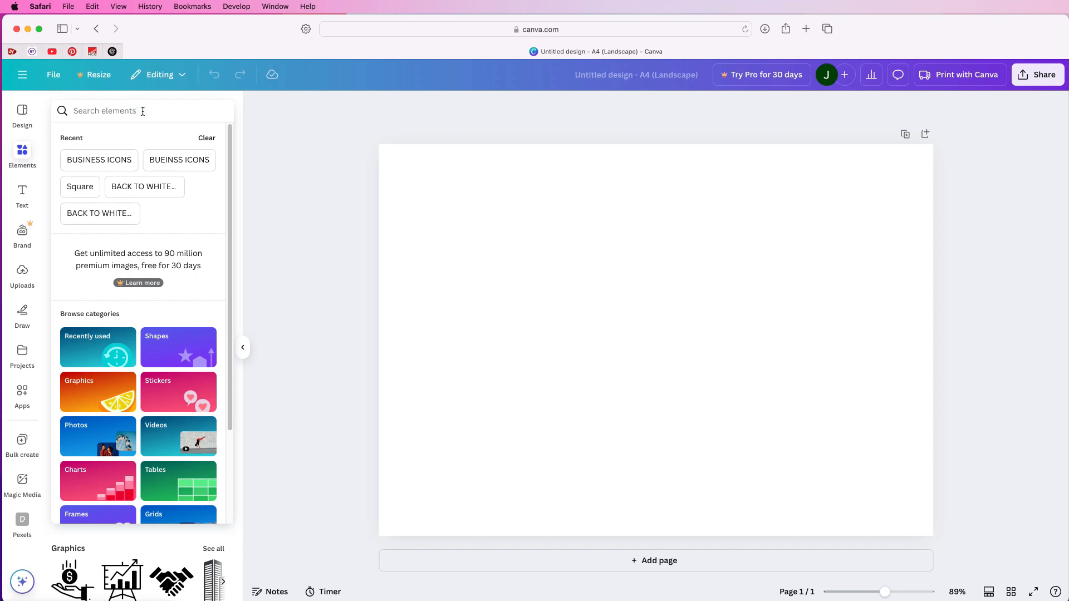
click(170, 352)
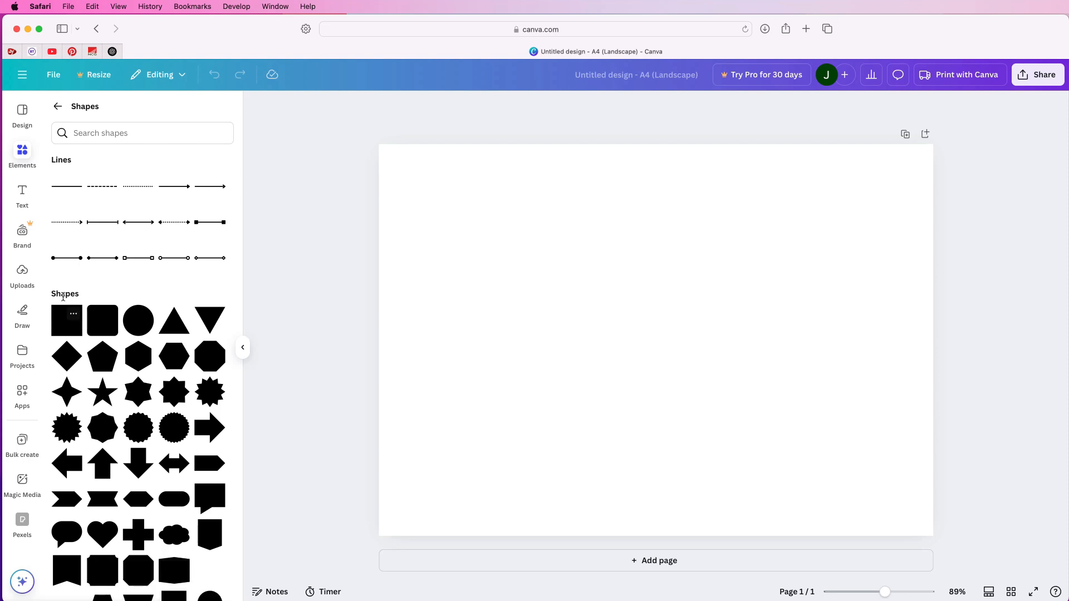
click(66, 325)
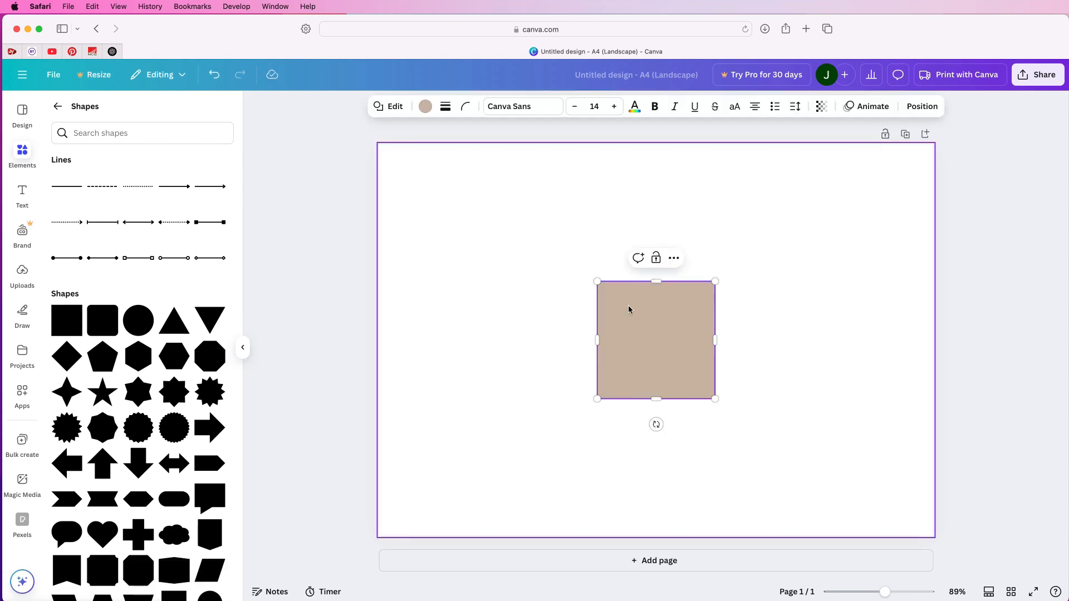
drag(662, 285, 663, 253)
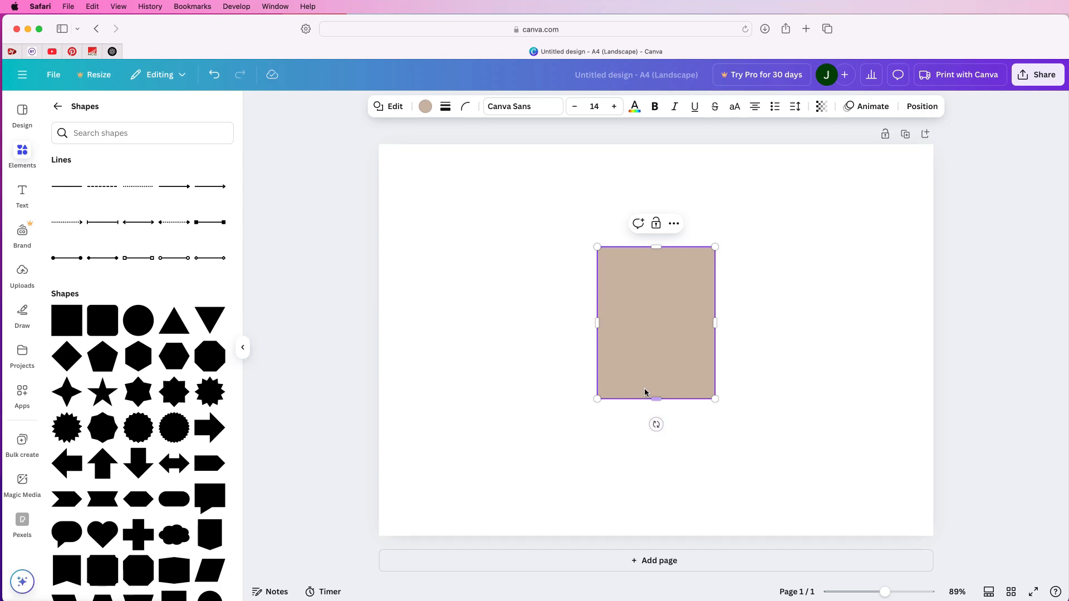
drag(623, 389, 429, 505)
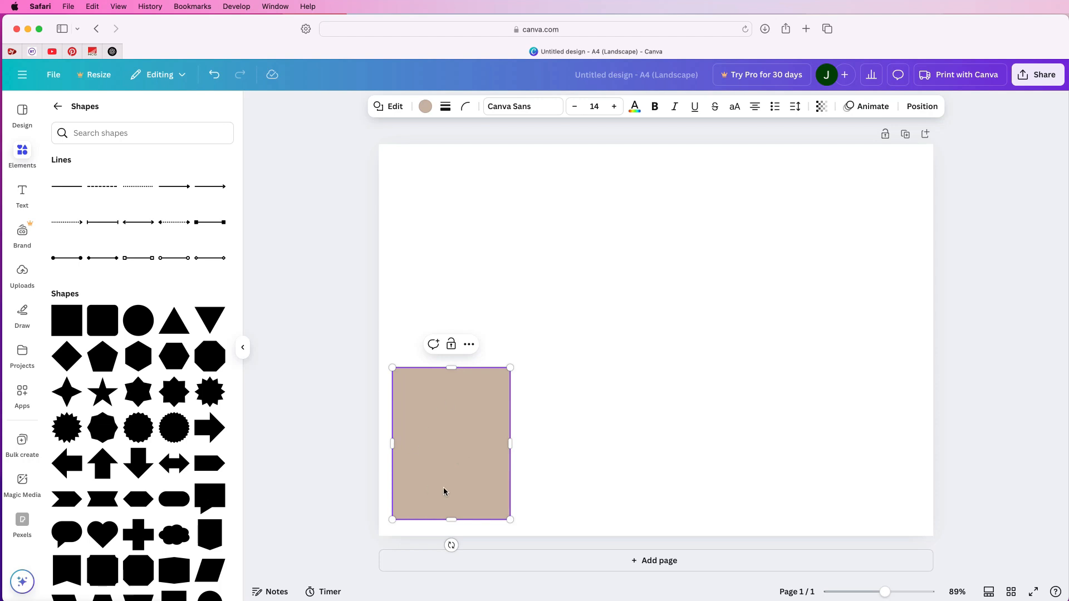
- Duplicate the rectangle four times, placing two copies beside the original and two in the space above
click(527, 424)
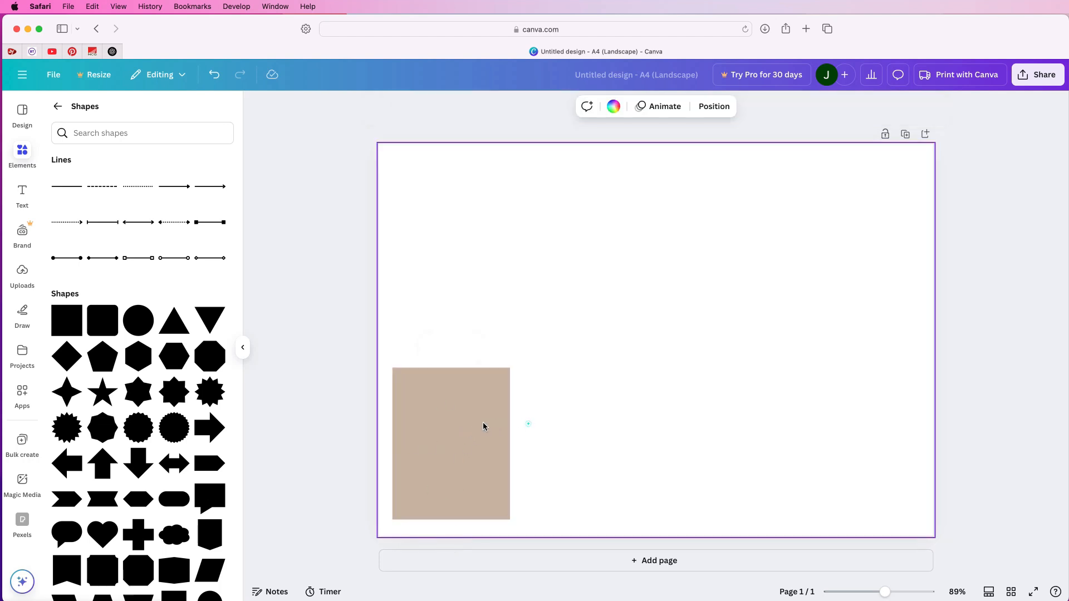
click(443, 419)
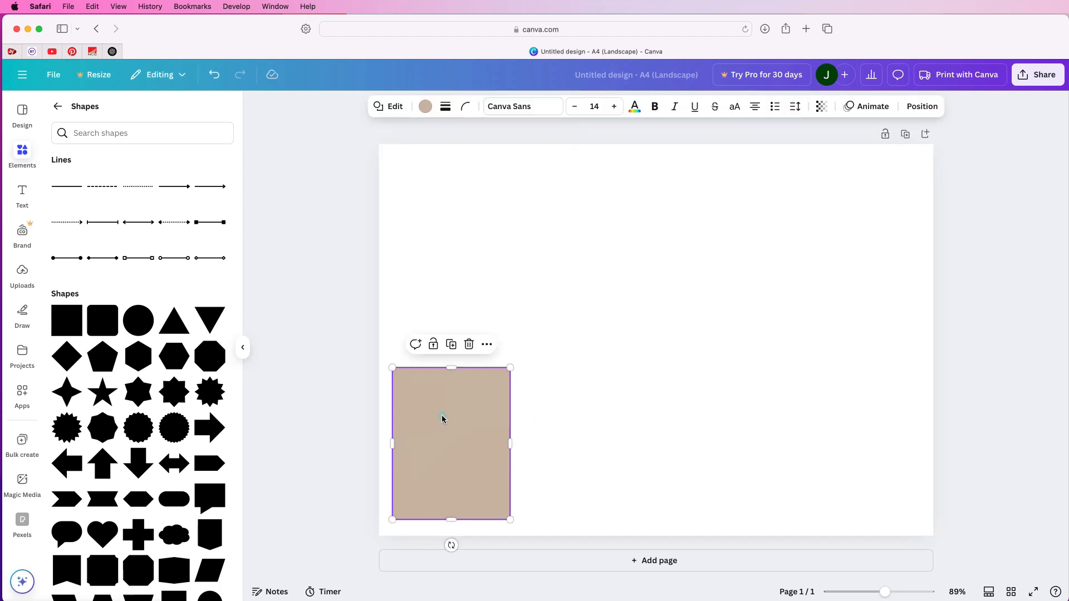
click(451, 345)
drag(448, 458, 571, 431)
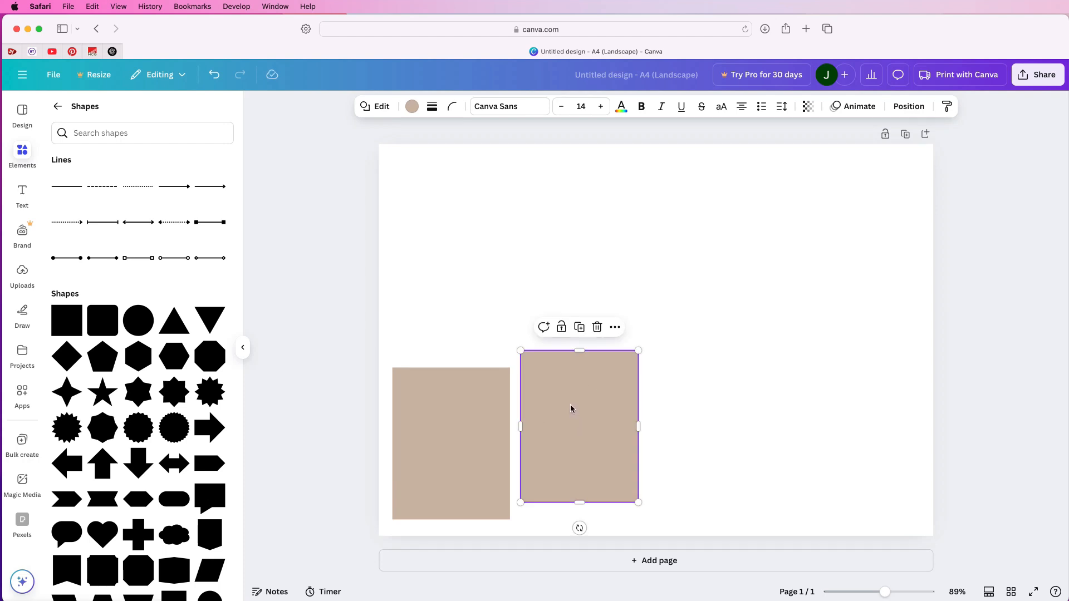
key(super+d)
drag(569, 410, 692, 422)
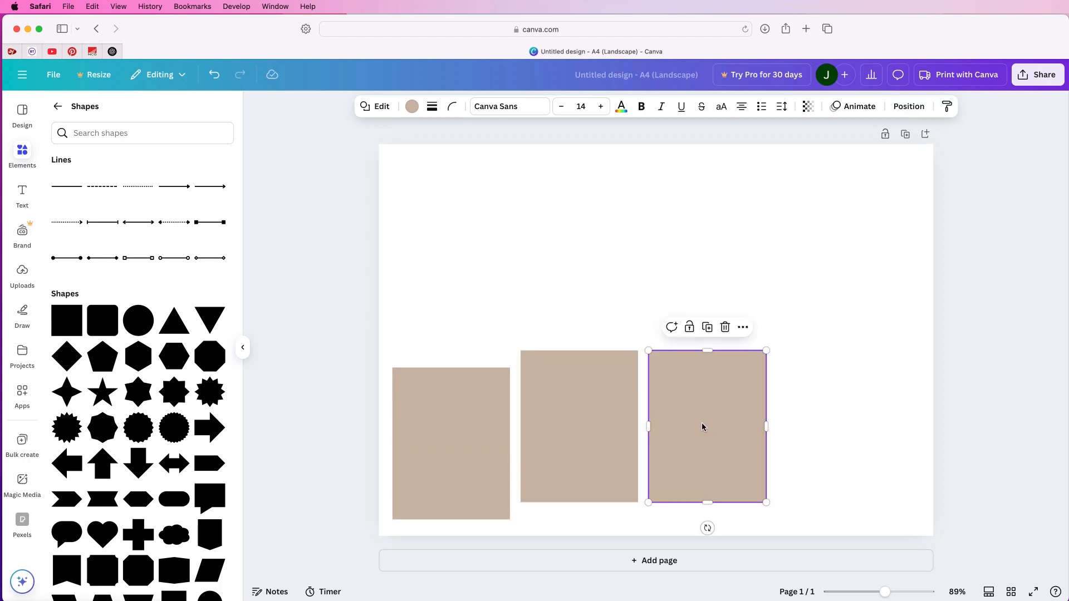
key(super+d)
drag(703, 423, 600, 263)
key(super+d)
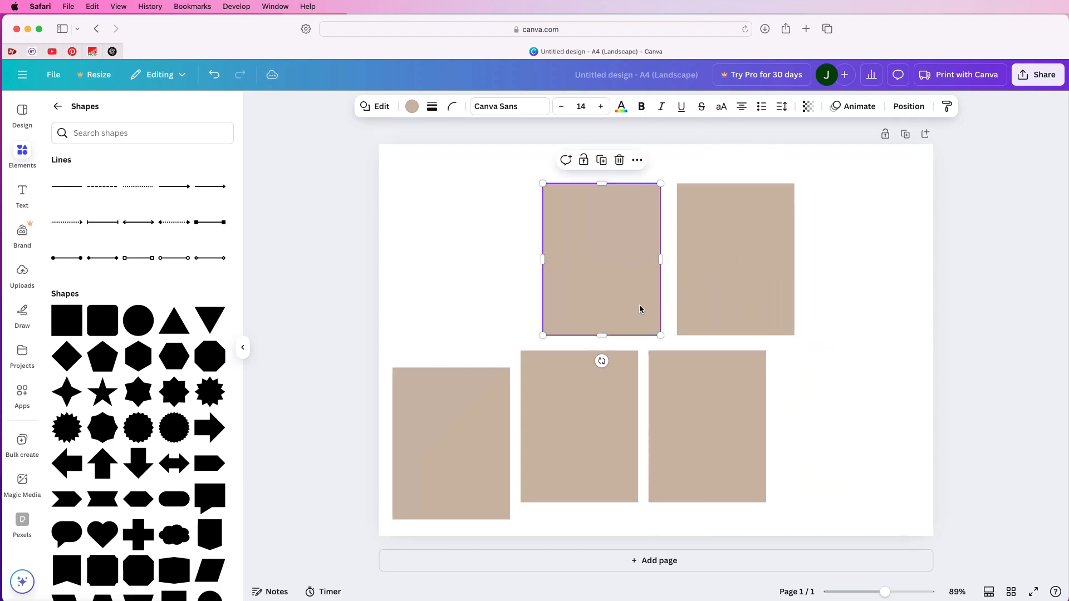
- Select all five rectangles and narrow them together so that they can fit side by side across the page
drag(837, 292, 494, 466)
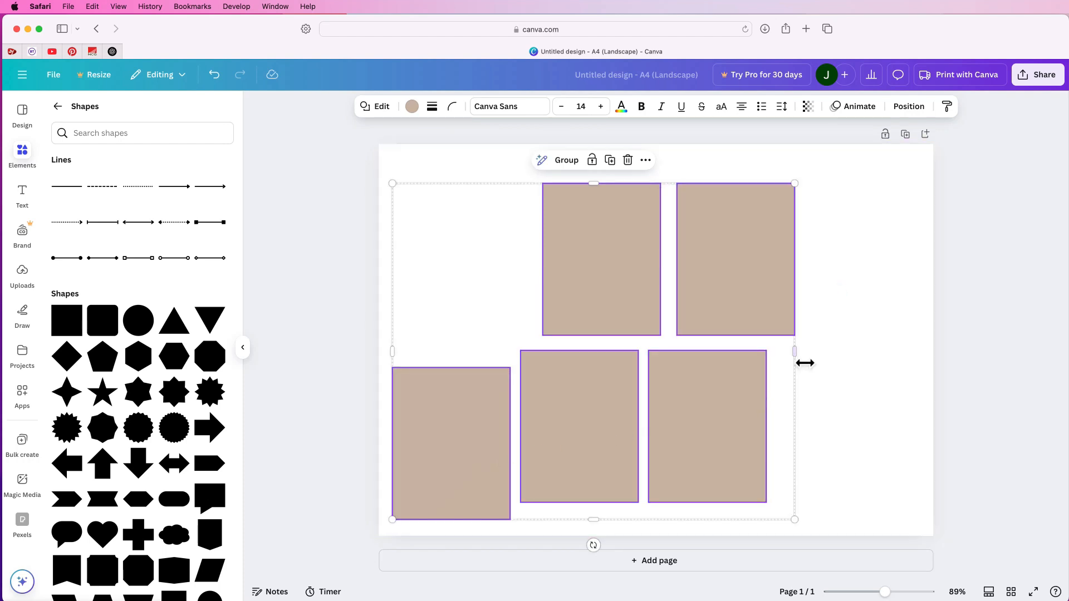
drag(797, 359, 740, 359)
click(743, 332)
- Move the two upper rectangles to the end of the lower row and shift the others so all five sit roughly level
click(680, 285)
drag(680, 285, 766, 451)
drag(585, 308, 894, 473)
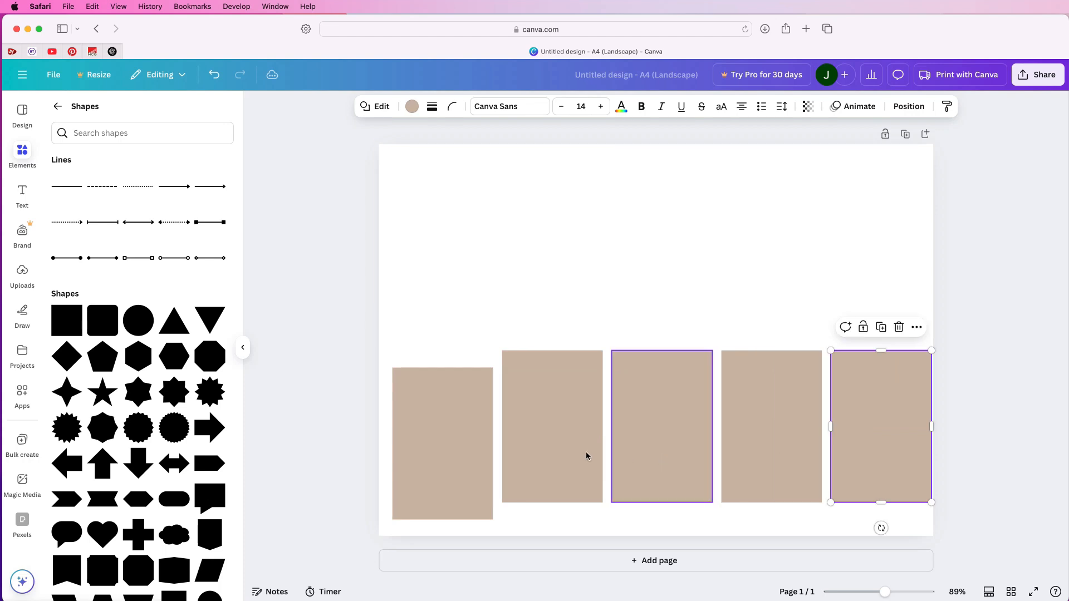
drag(468, 441, 463, 411)
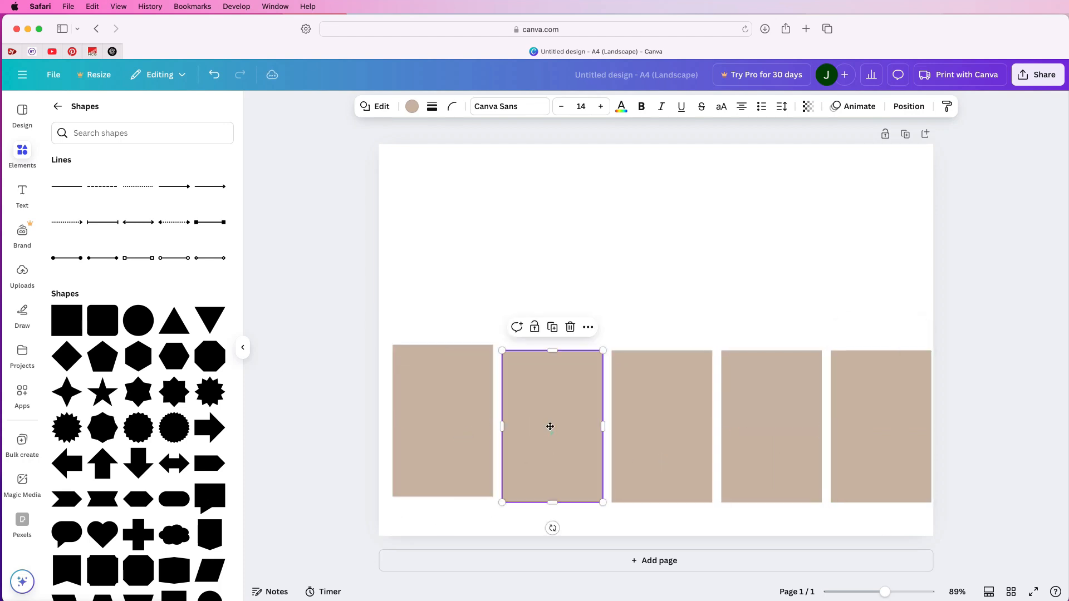
drag(550, 427, 546, 417)
click(656, 428)
drag(656, 429, 654, 418)
drag(754, 426, 748, 421)
drag(851, 419, 847, 414)
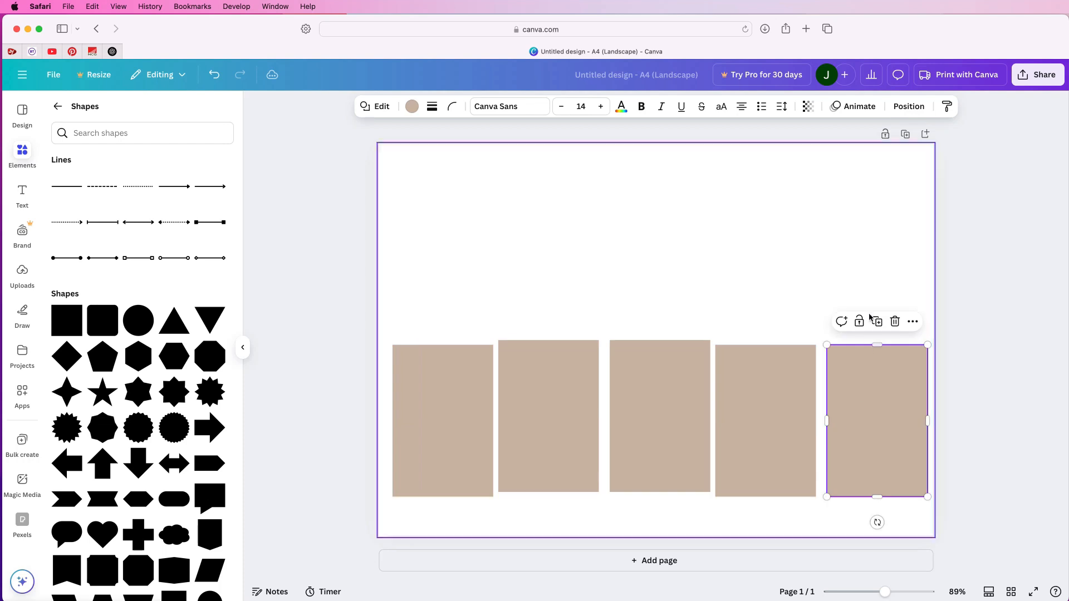
- Narrow all five rectangles together to about 5.16 cm wide each
drag(411, 325, 826, 423)
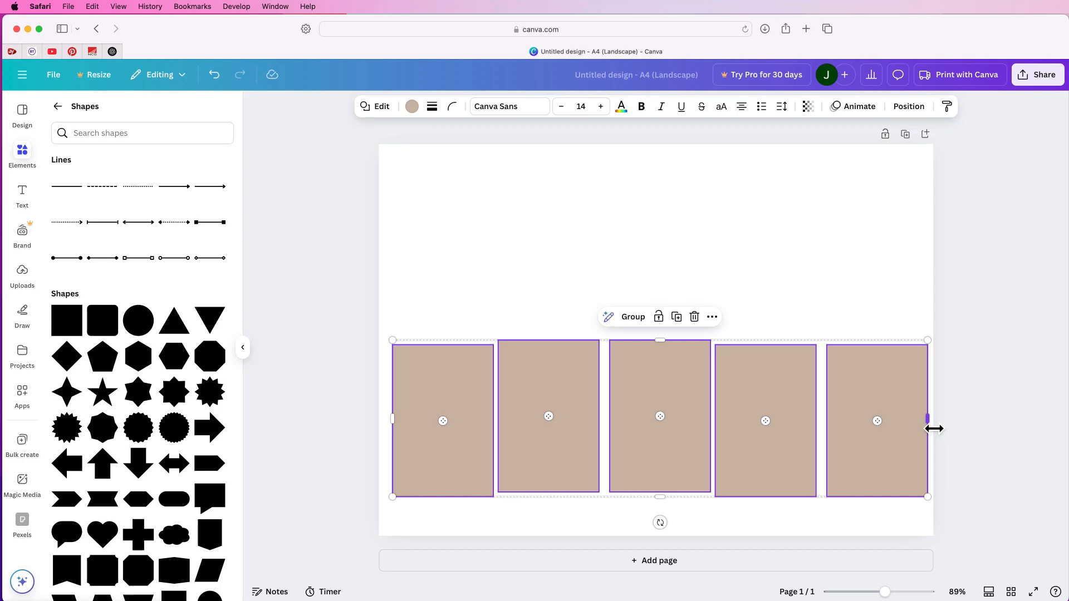
drag(932, 426, 910, 428)
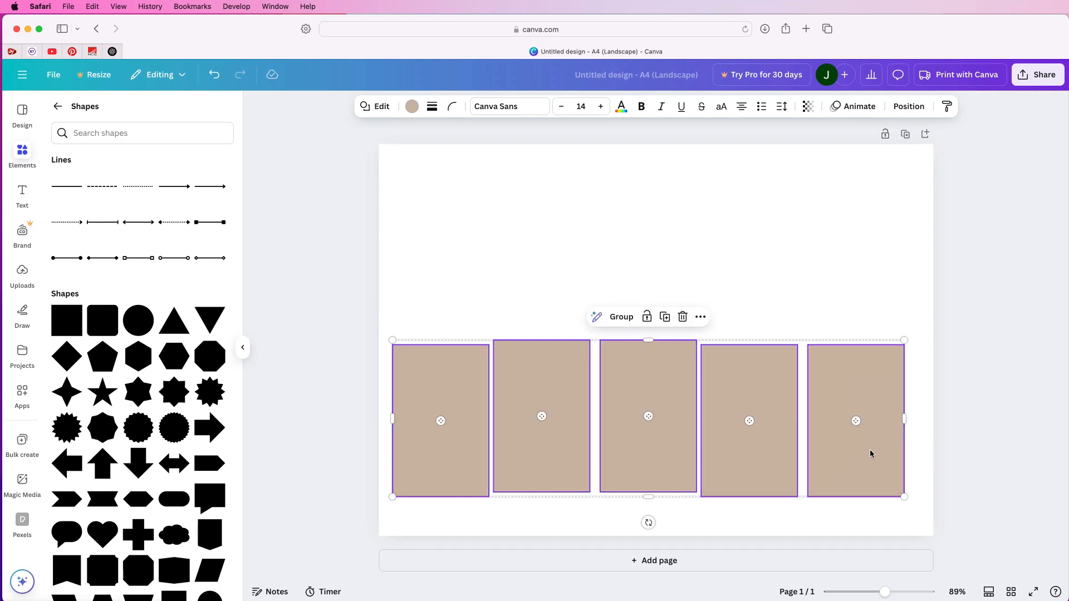
- Space the five rectangles evenly horizontally and align their top edges
click(909, 108)
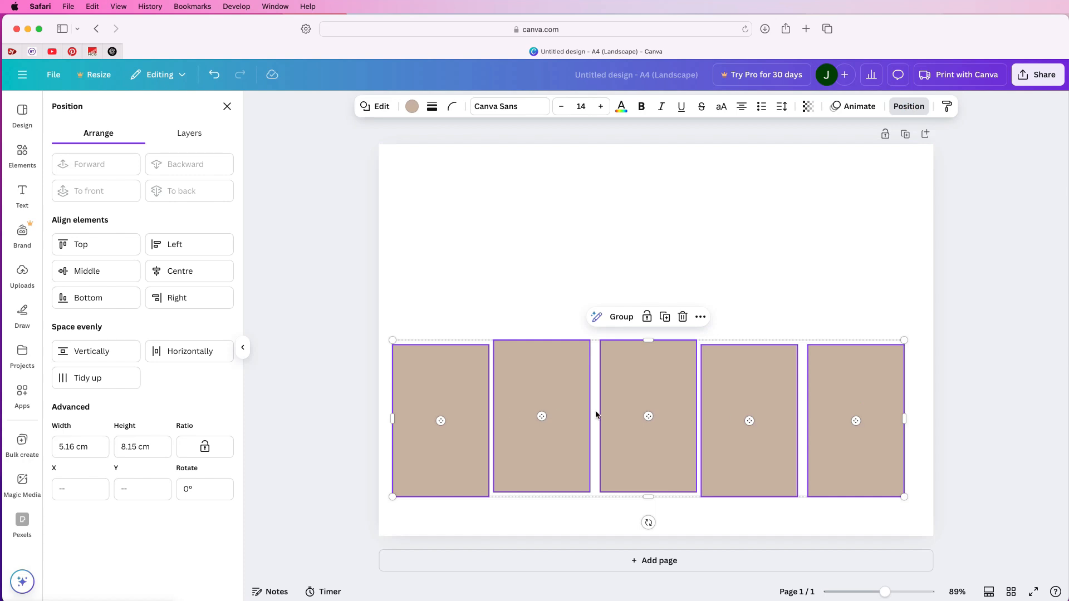
click(193, 357)
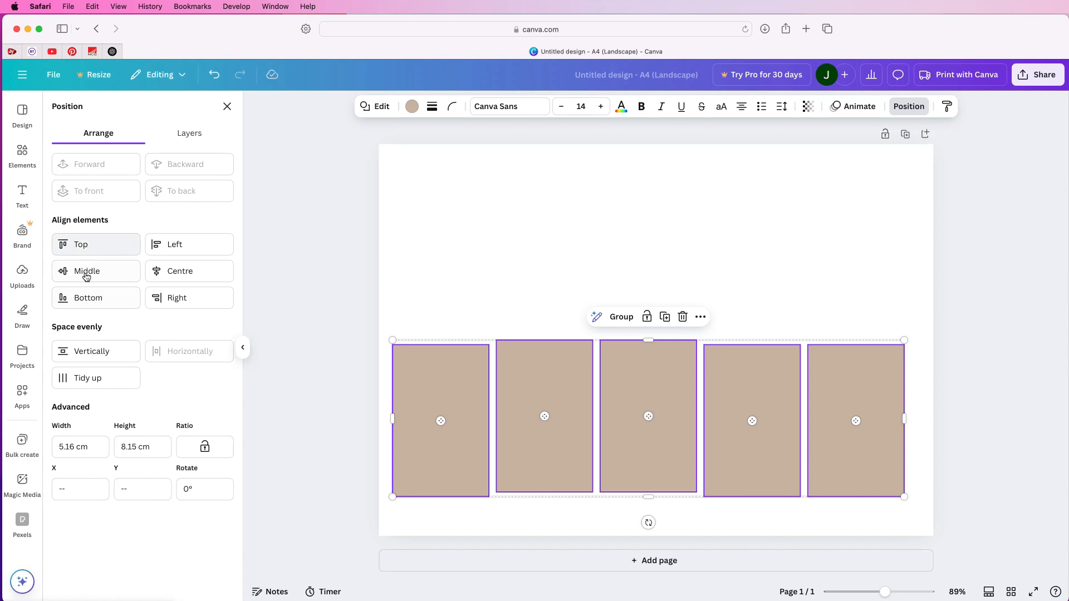
click(94, 247)
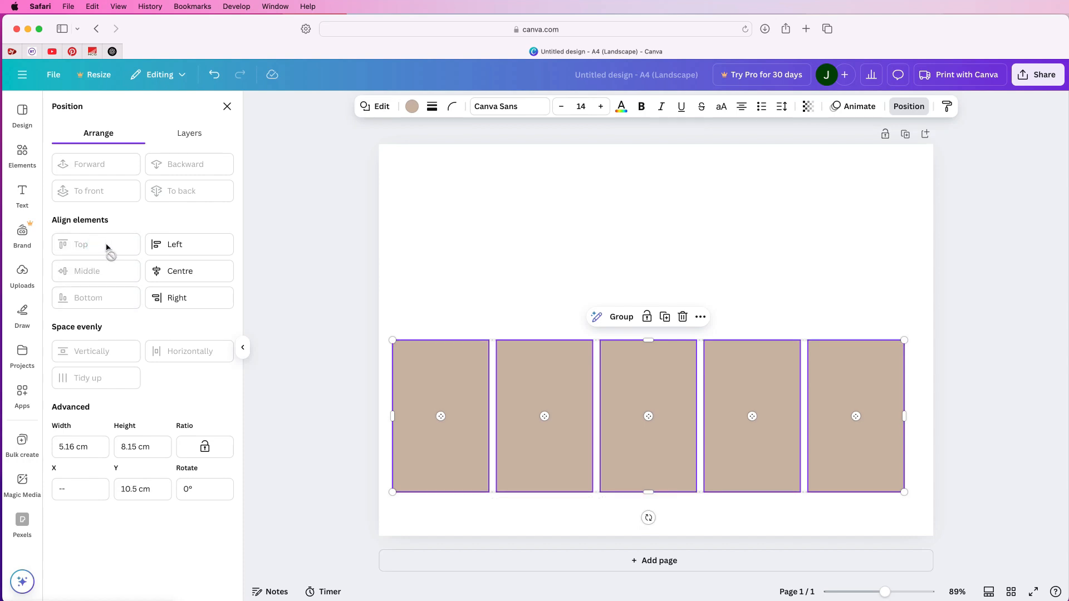
- Group the rectangles, move the row to about X 1.15 cm, Y 11.13 cm so it is centred across the page, and ungroup them
click(622, 322)
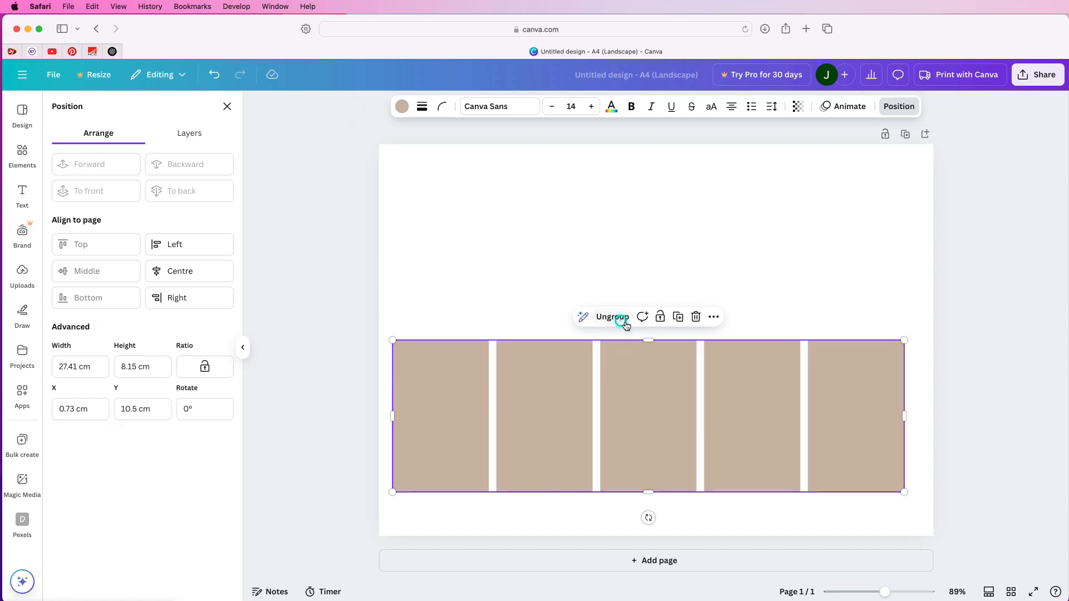
mouse_move(629, 419)
mouse_down()
mouse_move(649, 373)
mouse_move(577, 360)
mouse_move(646, 375)
mouse_move(637, 438)
mouse_up()
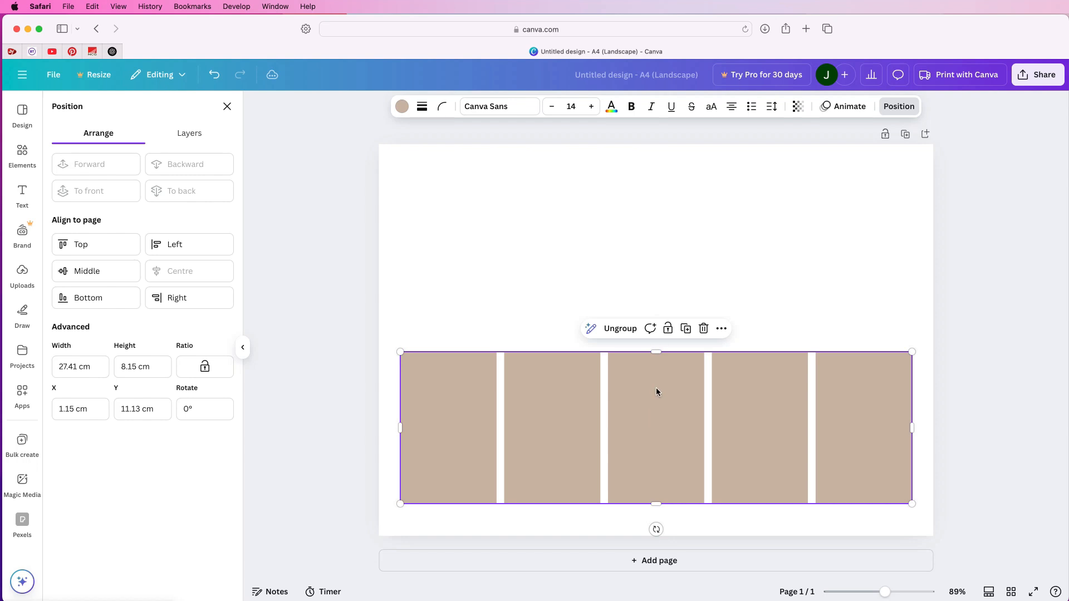
click(618, 329)
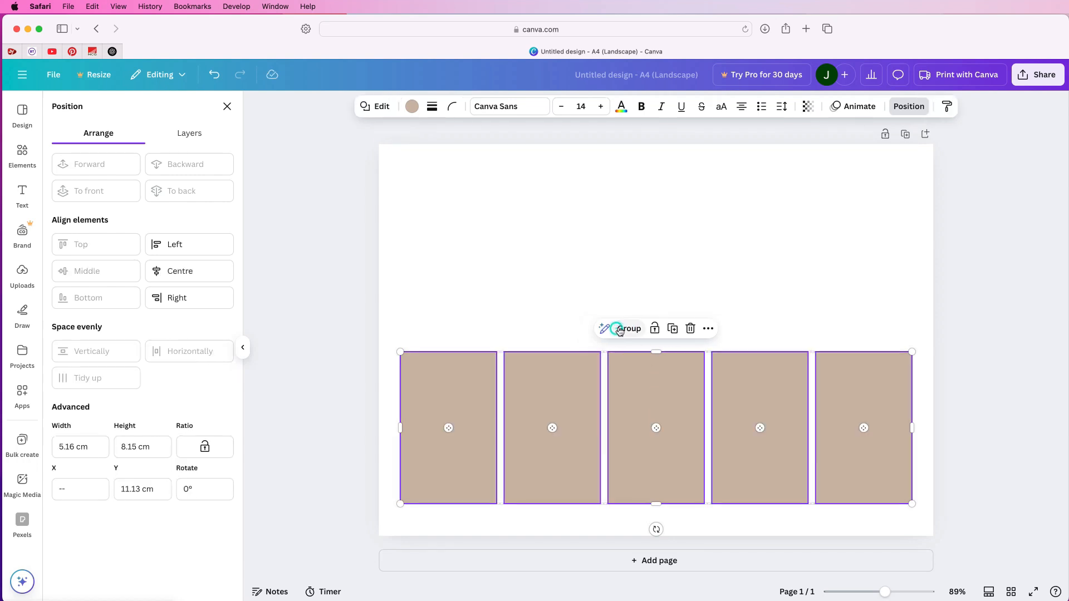
click(529, 281)
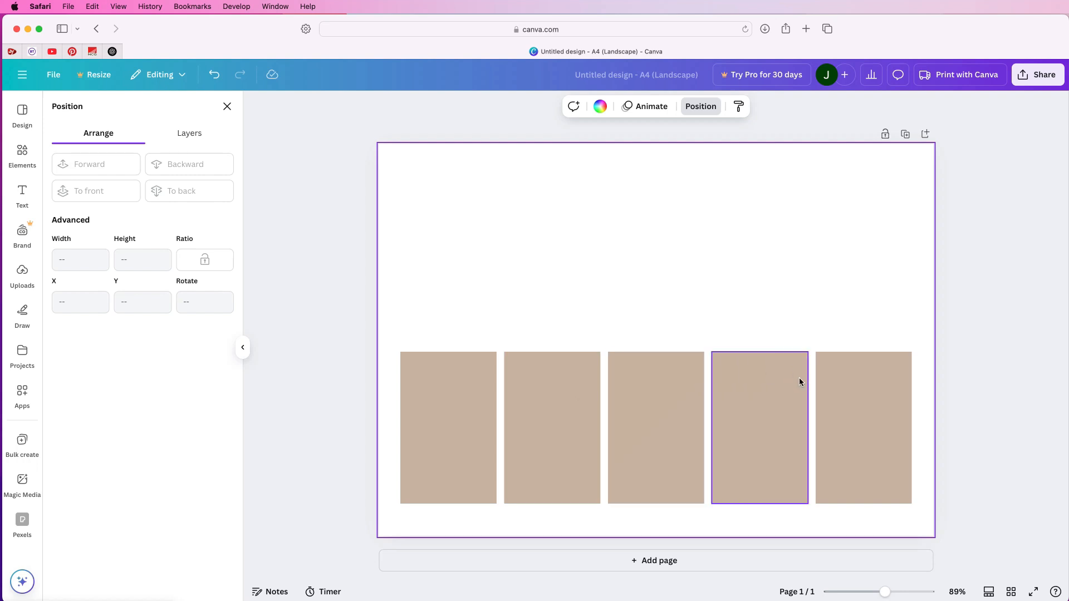
- Add a triangle shape, shrink it, and place it centred on the top edge of the first rectangle
click(20, 155)
click(119, 110)
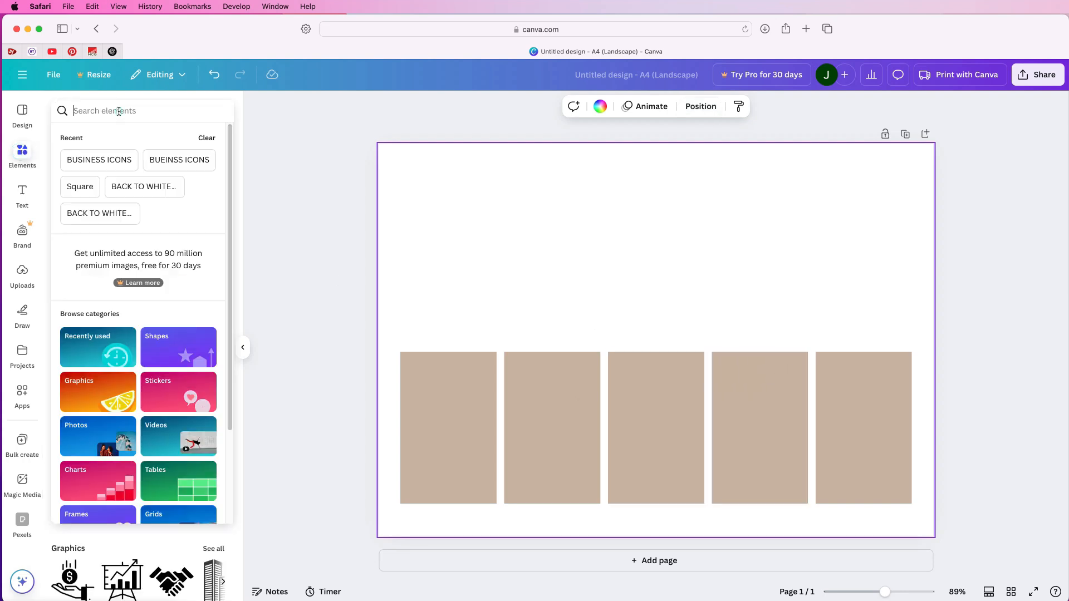
click(176, 348)
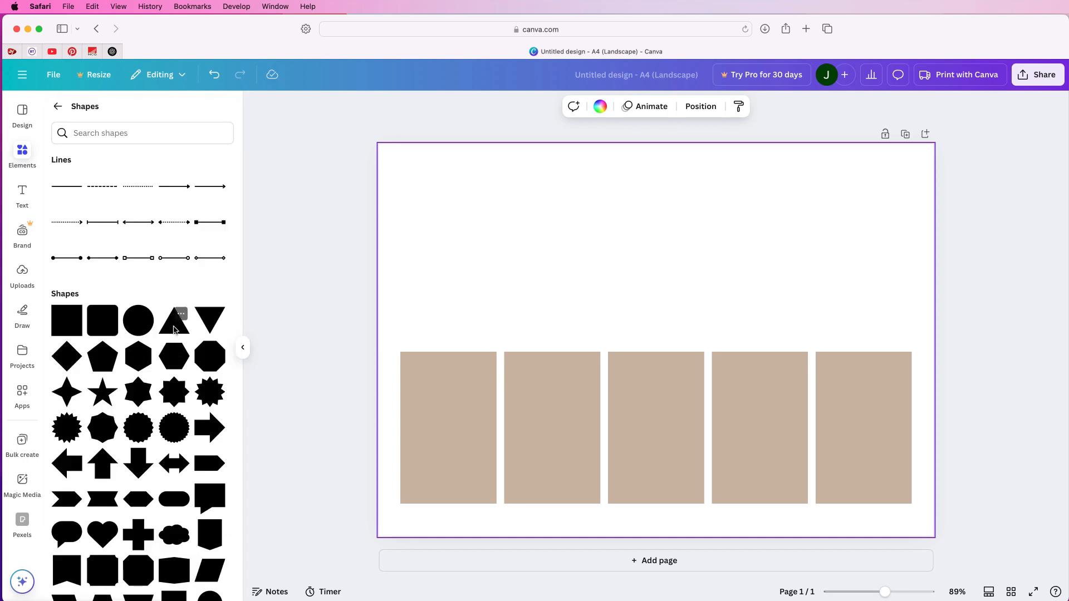
click(174, 330)
drag(675, 373, 482, 335)
drag(525, 249, 447, 335)
click(477, 329)
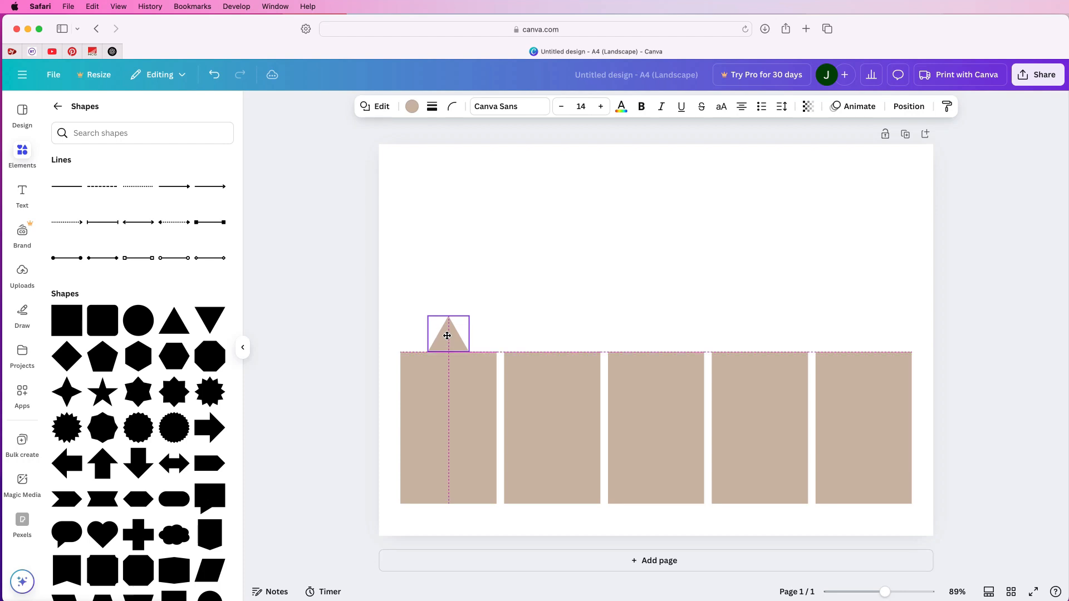
drag(447, 334, 447, 337)
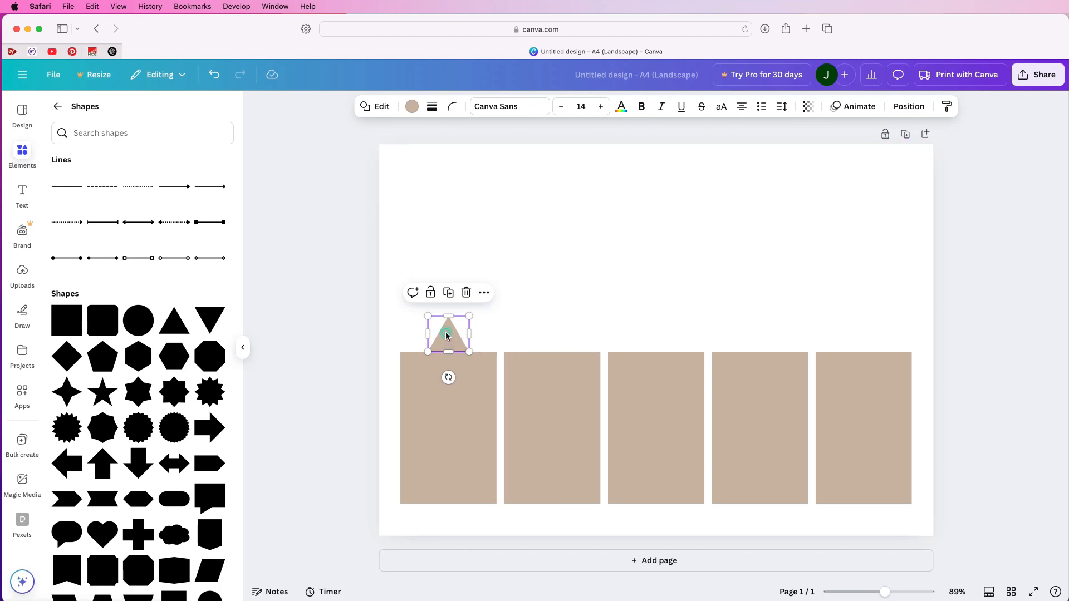
- Copy the small triangle onto the top edge of each of the other four rectangles, centred on each one
mouse_move(447, 332)
mouse_down()
mouse_move(871, 334)
mouse_move(443, 336)
mouse_up()
click(751, 280)
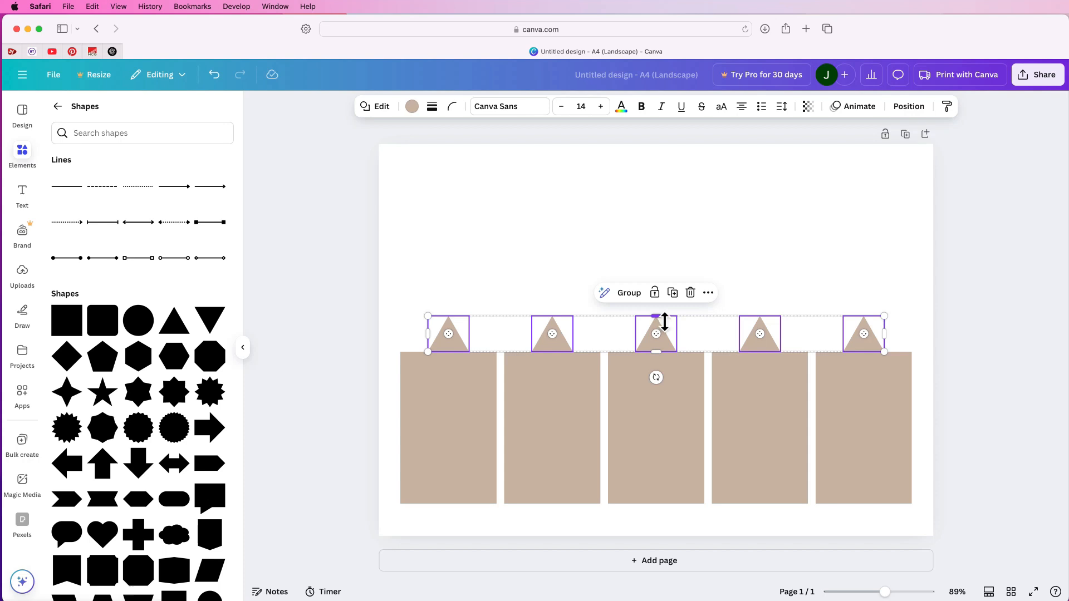
- Flatten all five triangles slightly and nudge them down so their bases overlap the rectangles
drag(655, 316, 656, 324)
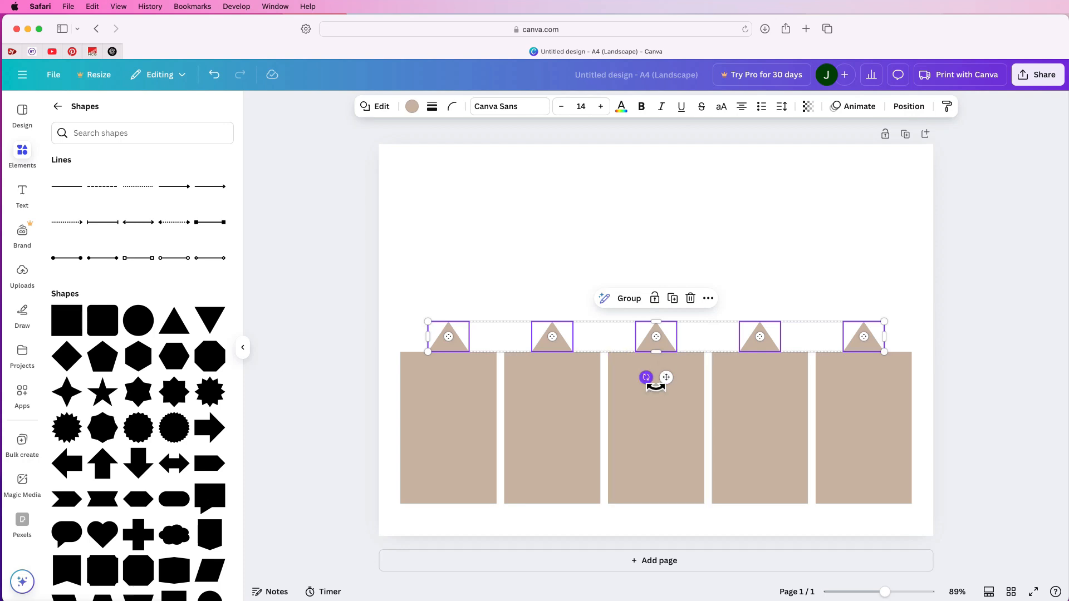
key(Down)
key(Down)
key(Down)
key(Down)
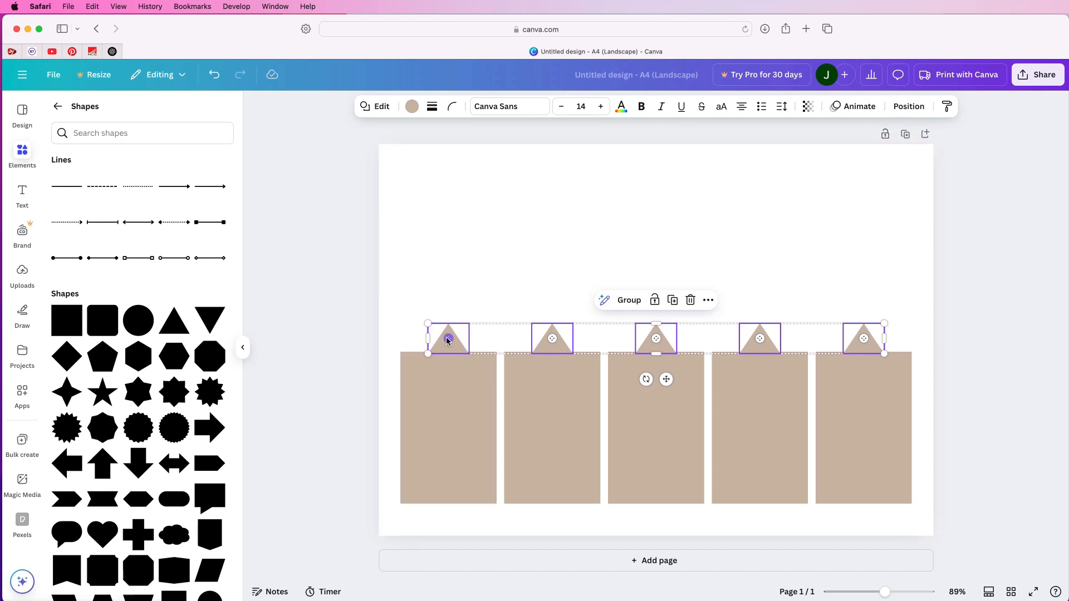
click(493, 280)
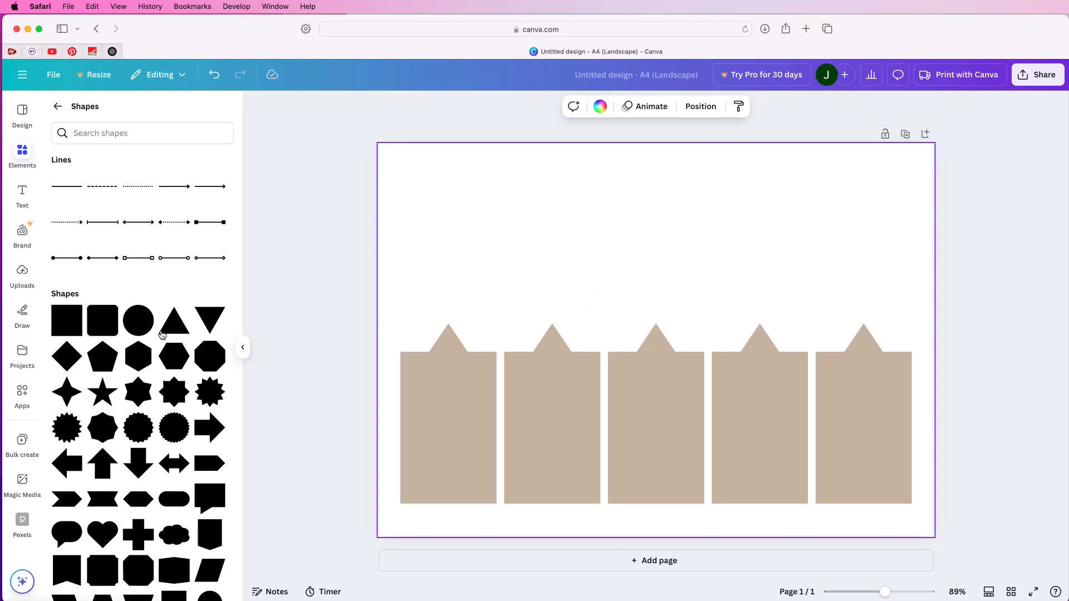
- Add a circle shape, shrink it, and place it centred above the first triangle in the upper part of the page
click(138, 328)
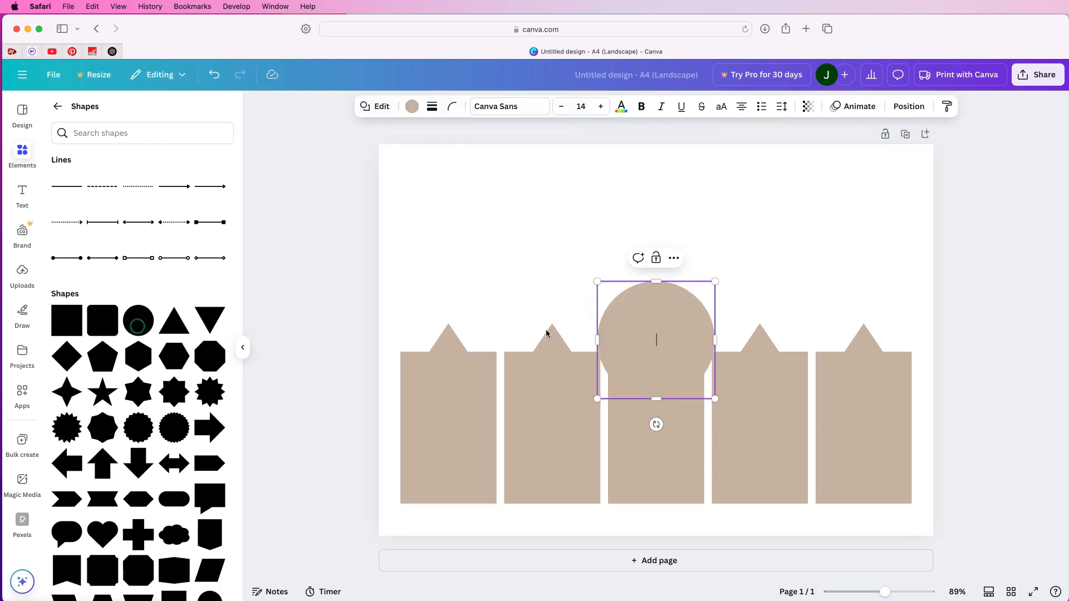
drag(672, 384, 503, 244)
drag(522, 184, 435, 277)
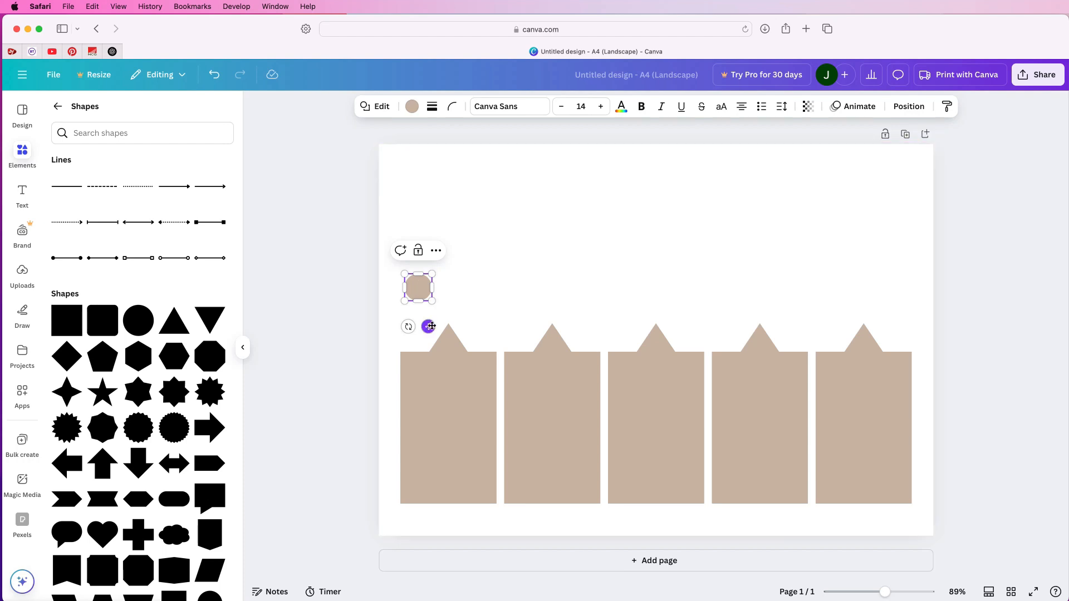
drag(429, 327, 455, 272)
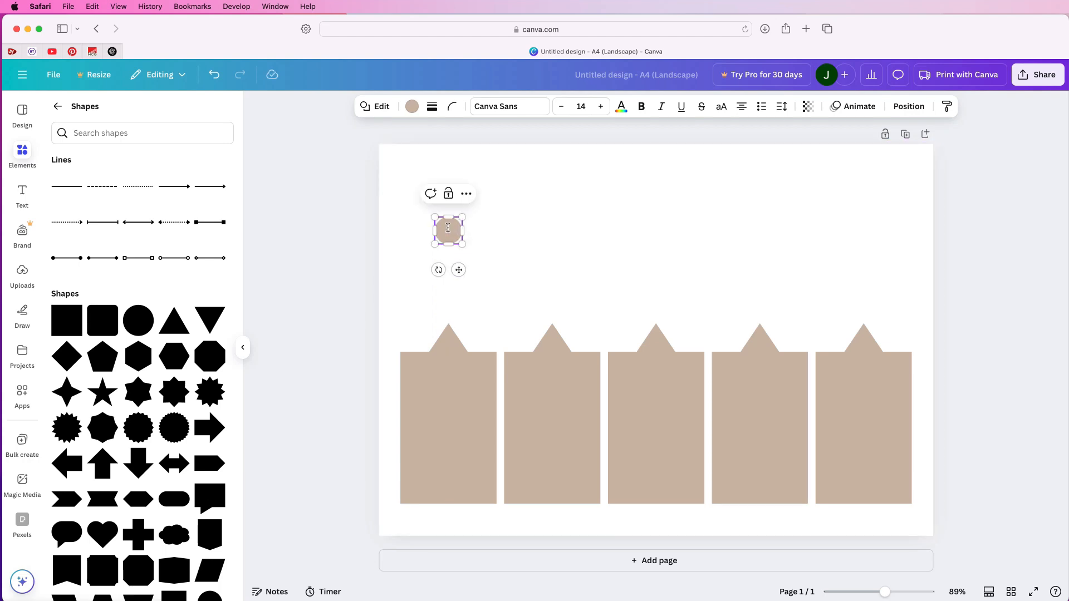
- Copy the small circle above each of the other four triangles, level with the first and centred on each column
drag(452, 229, 553, 232)
drag(553, 232, 657, 232)
drag(656, 231, 865, 231)
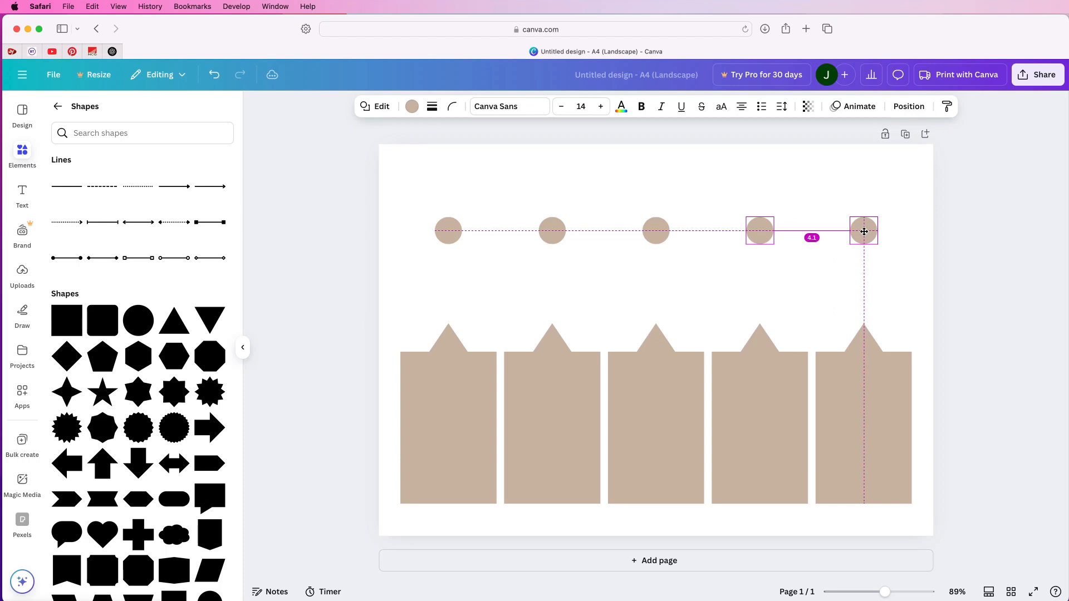
- Centre the last circle above the fifth triangle, and check the alignment of the circle row and of the first column's shapes
drag(862, 231, 864, 231)
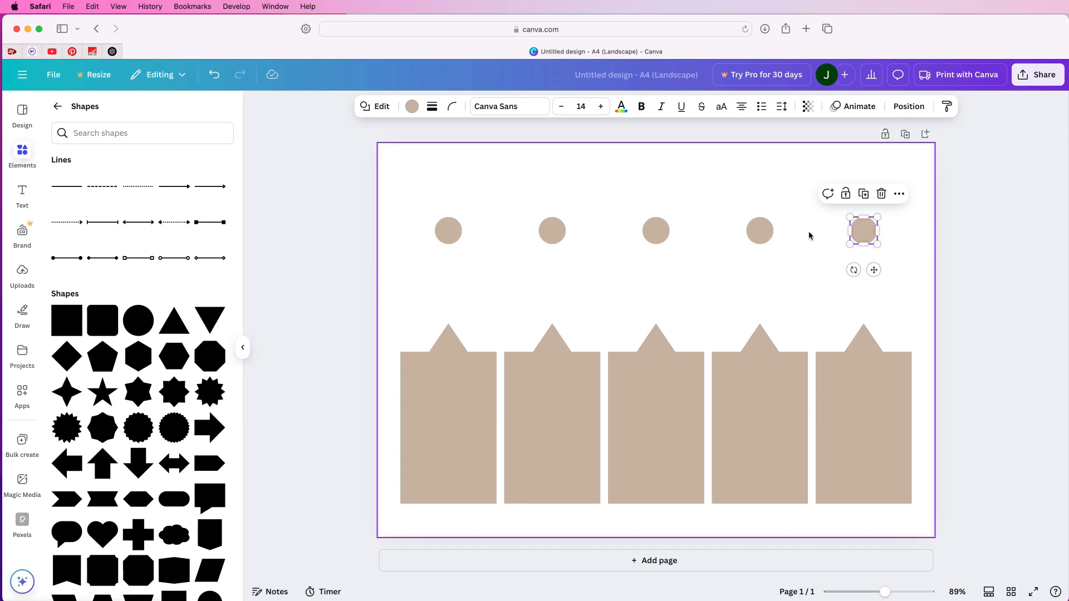
drag(901, 234, 492, 226)
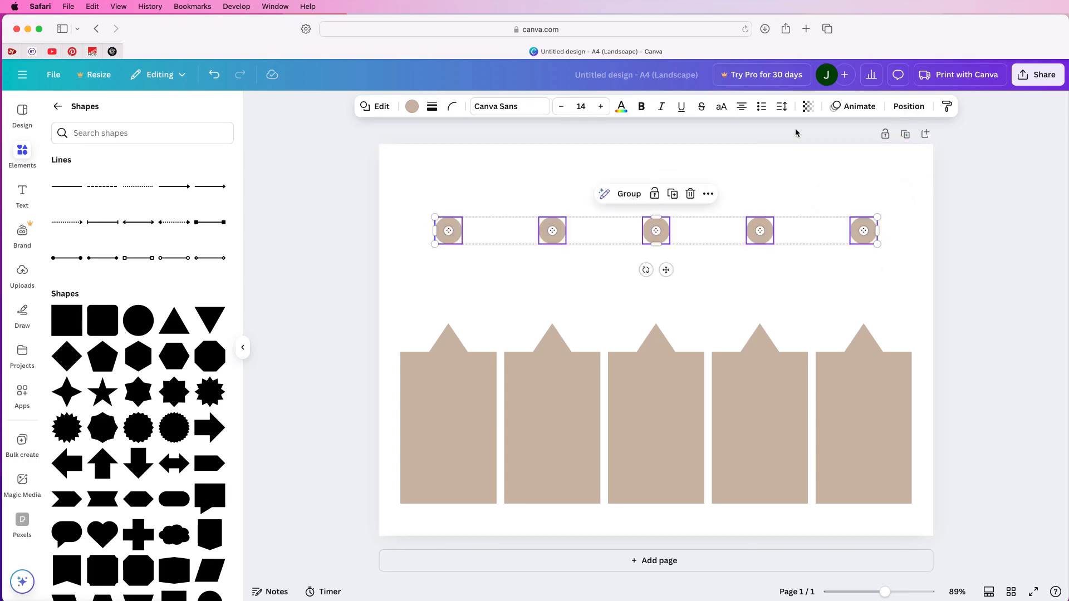
click(908, 106)
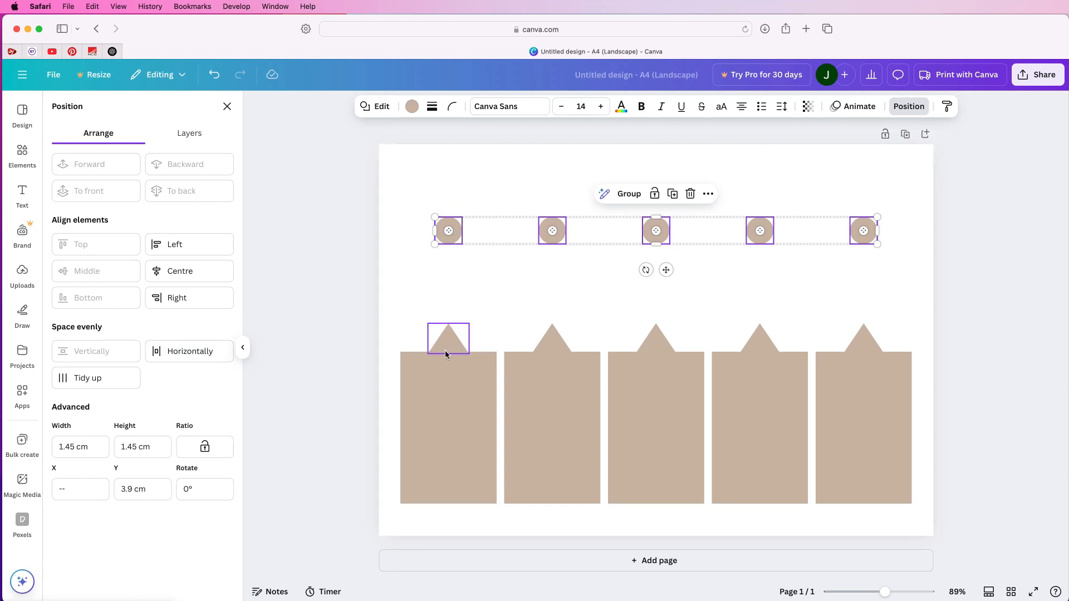
click(445, 421)
drag(444, 251, 444, 414)
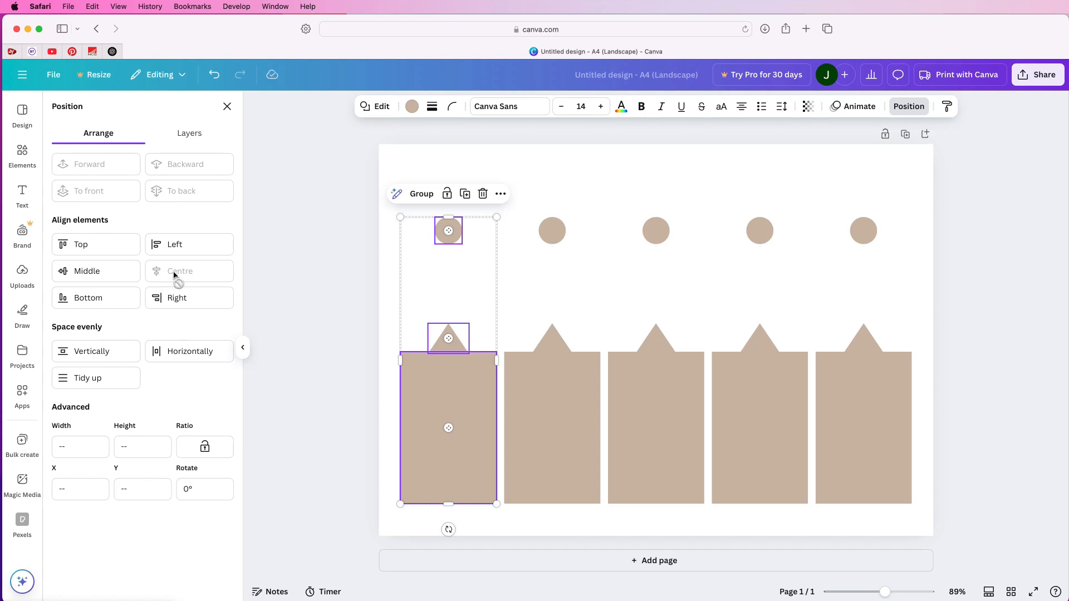
click(520, 176)
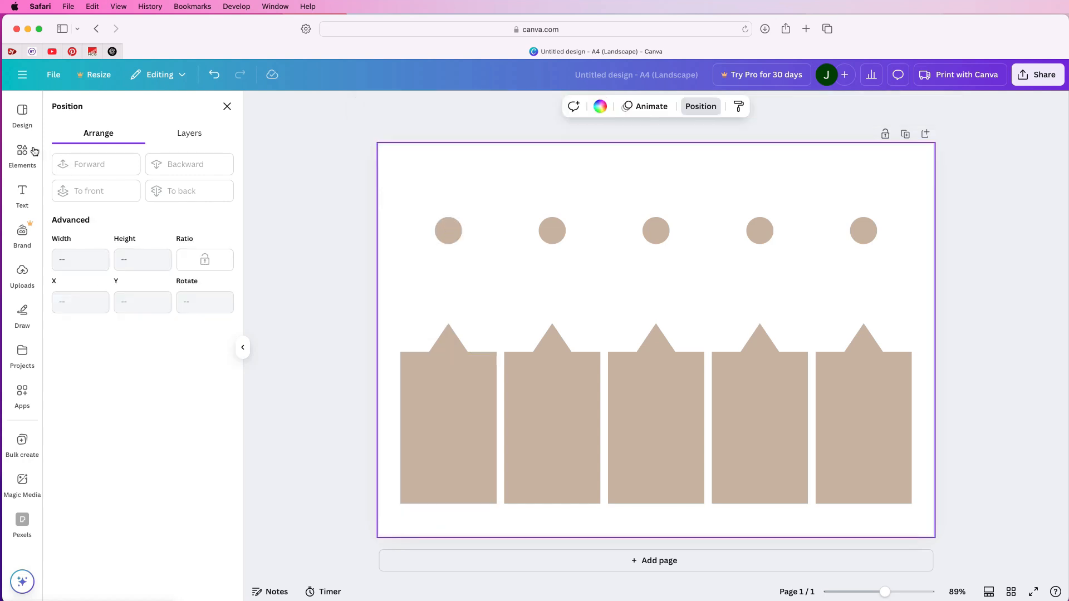
- Add a plain straight line through all five circles, spanning the full width of the rectangle row, and send it to the back
click(23, 158)
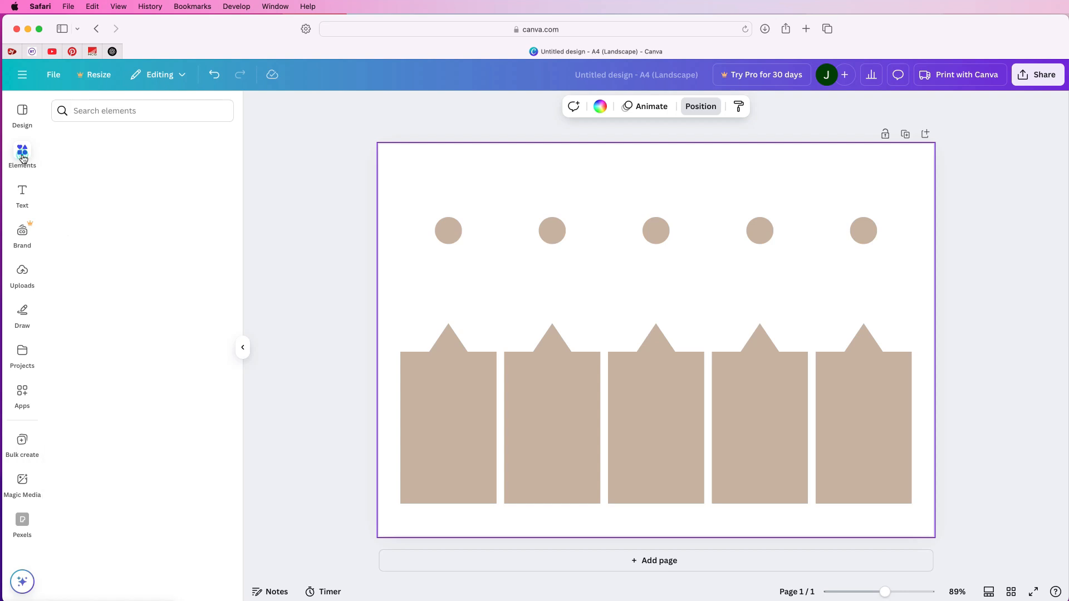
click(148, 111)
click(178, 347)
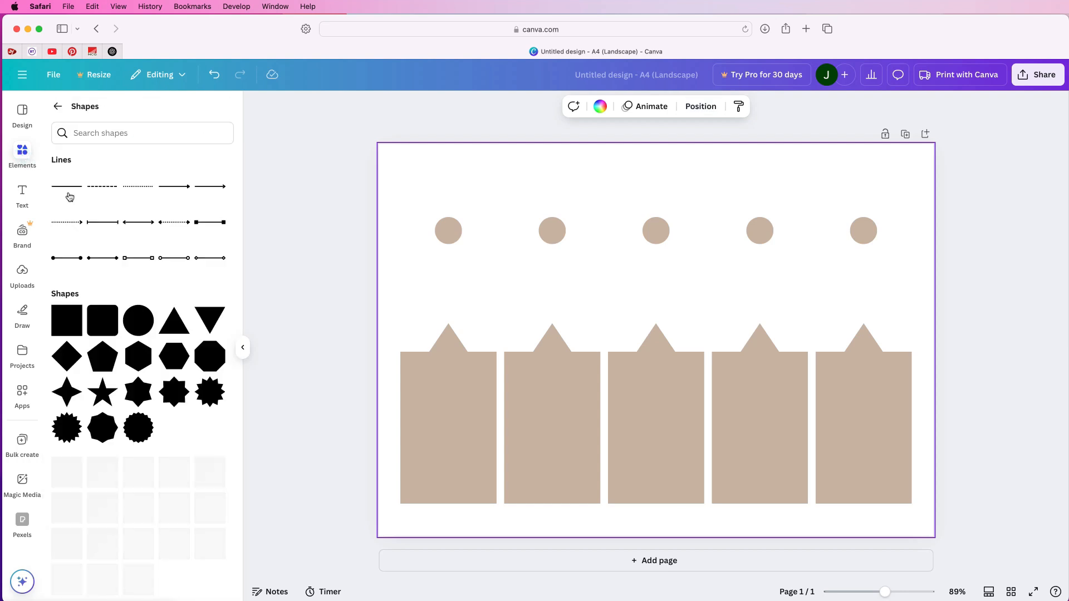
click(66, 186)
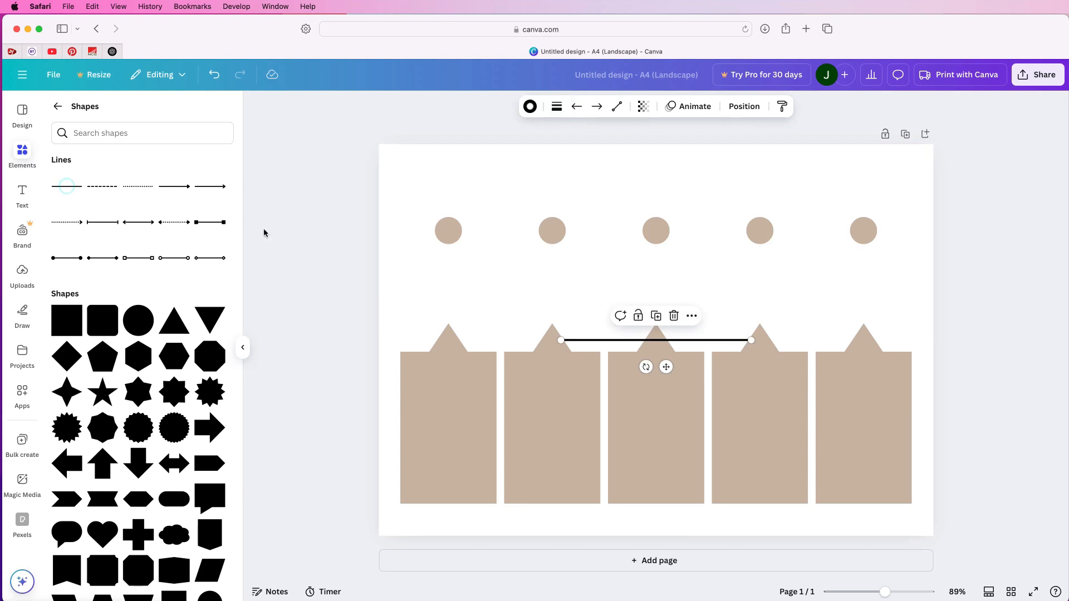
drag(667, 367, 504, 257)
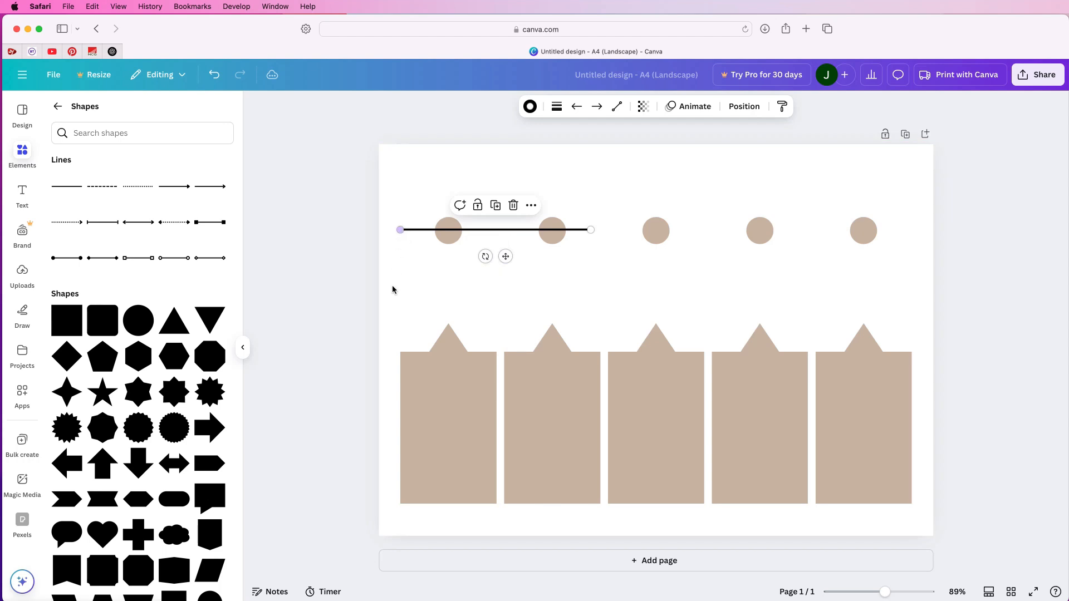
drag(592, 231, 911, 230)
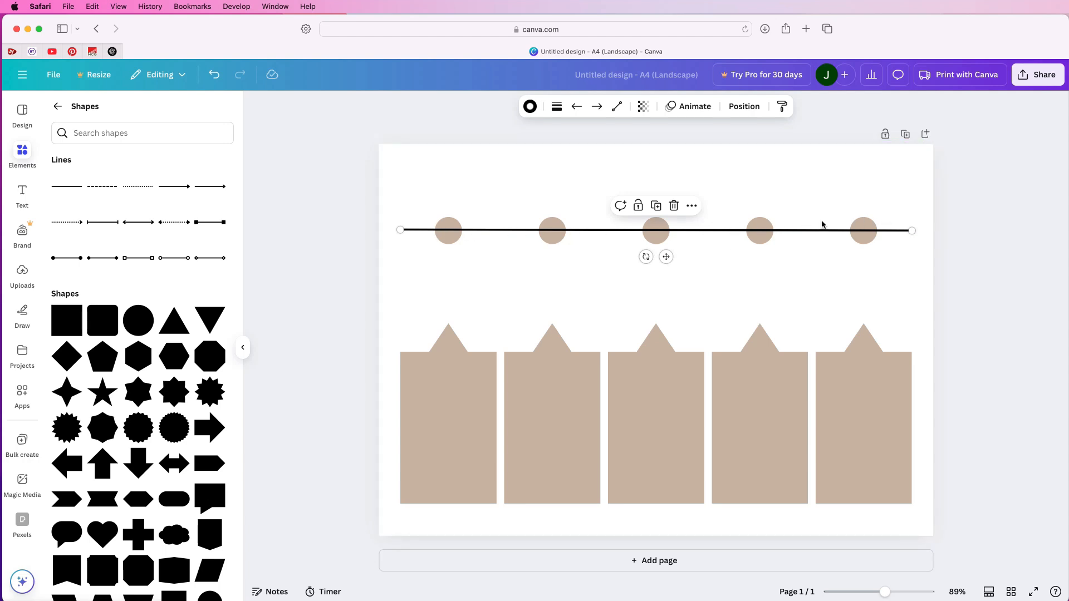
click(742, 111)
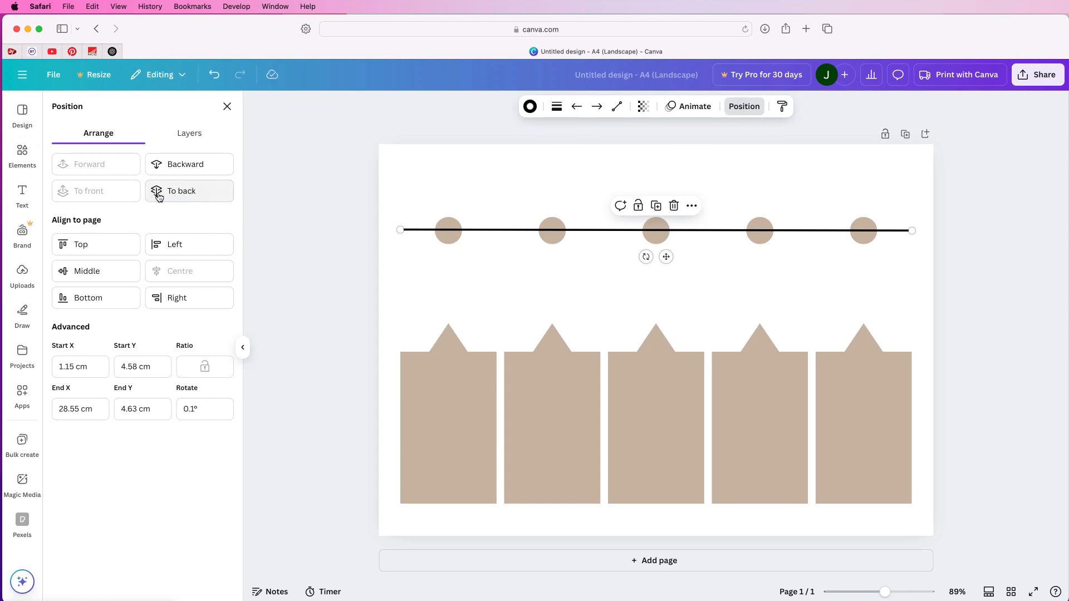
click(209, 195)
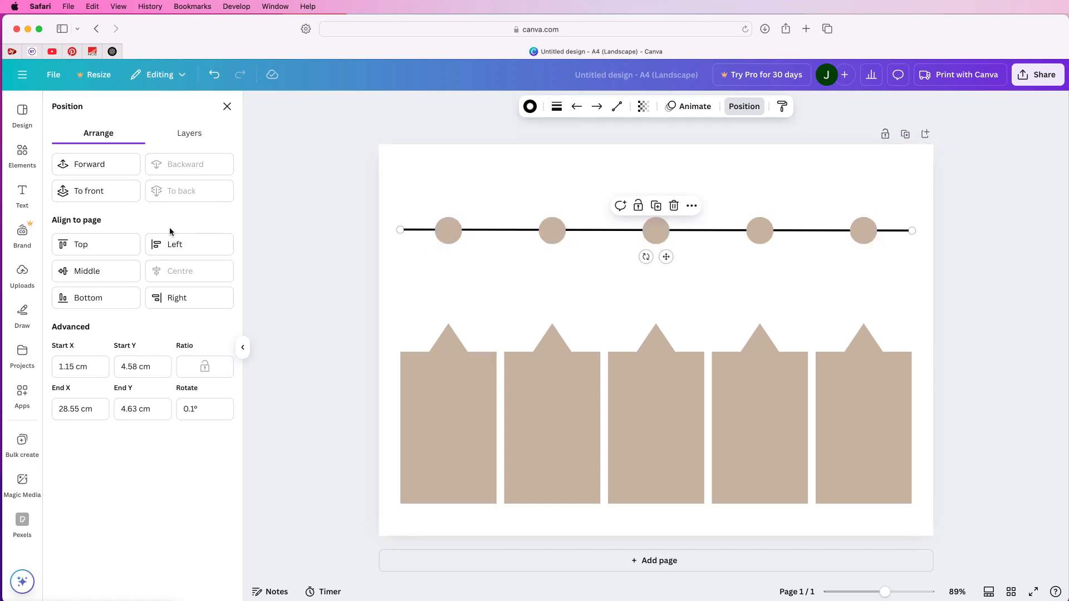
- Add a subheading reading "TIMELINE 2021 - 2025", narrow its box, and place it above the line near the page's centre
click(23, 196)
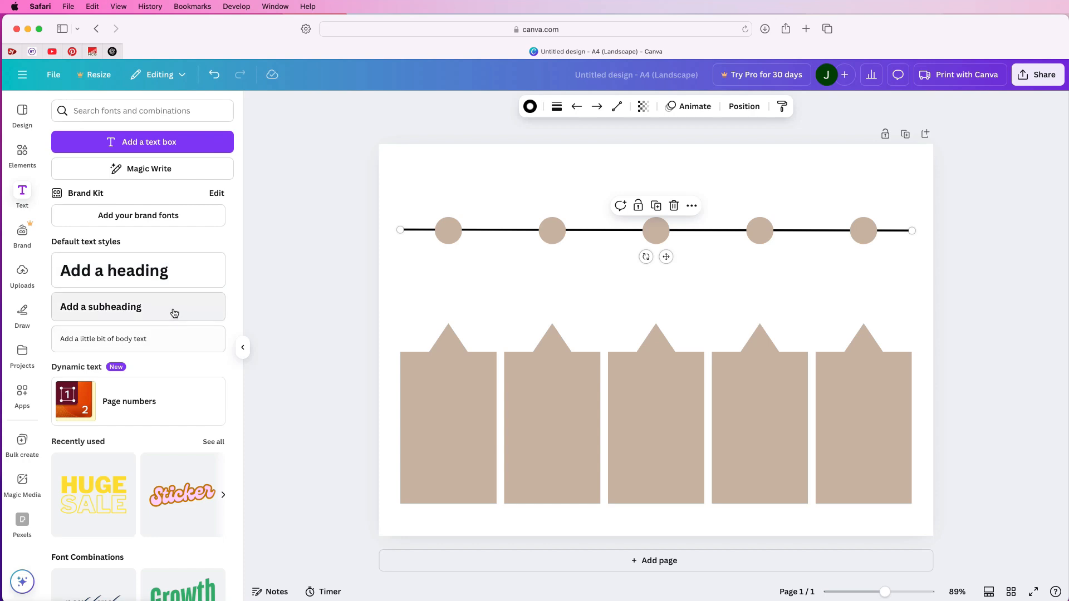
click(173, 312)
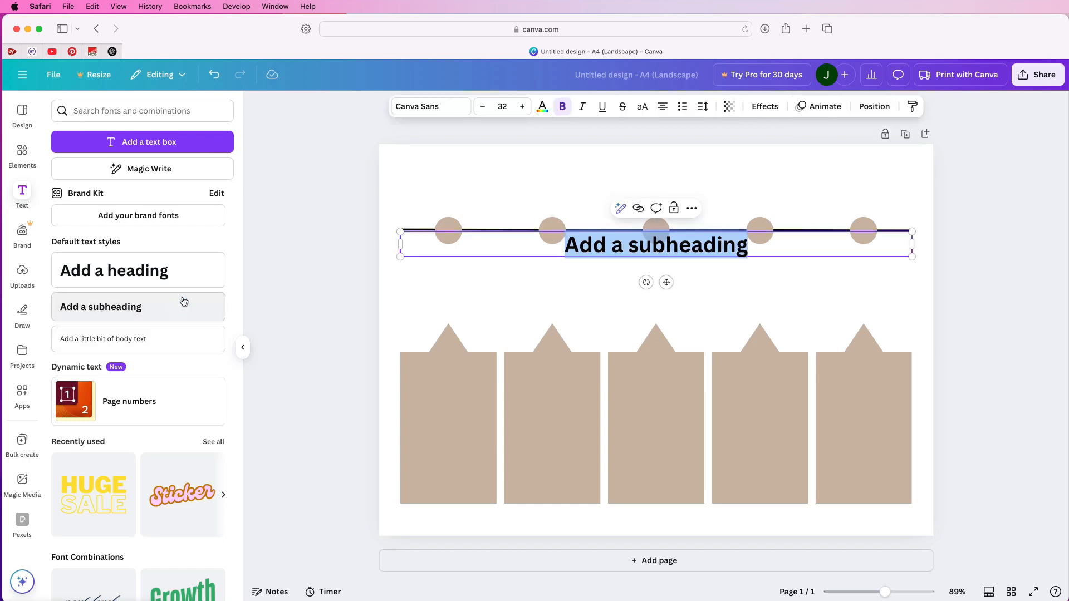
text(TIMELINE 2021 - 2025)
drag(912, 244, 661, 250)
drag(538, 283, 656, 225)
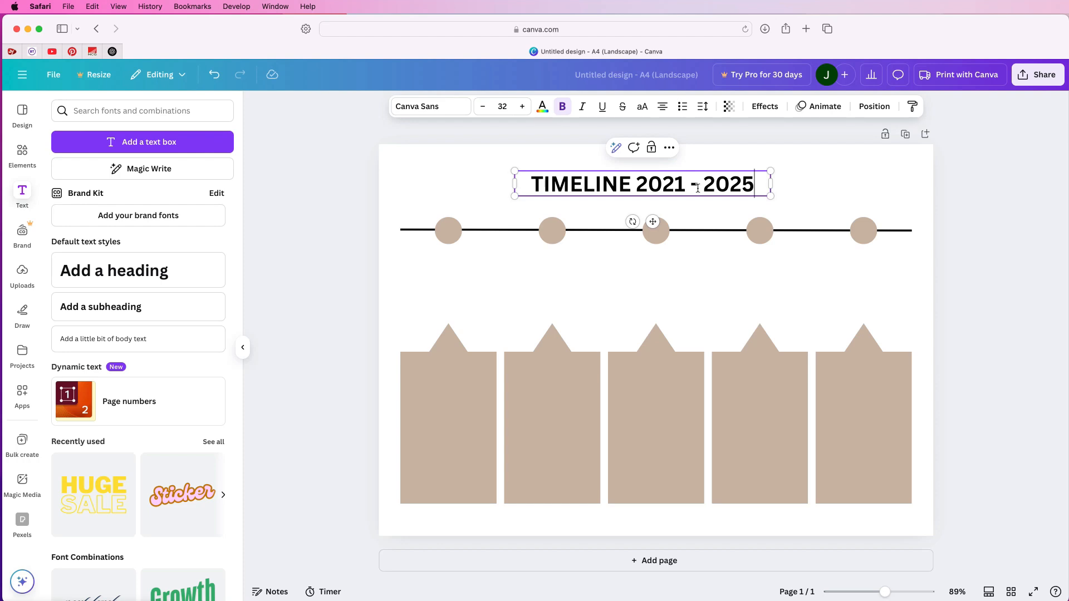
- Set the title to DM Sans at size 39, widening its box to fit one line centred on the page
click(659, 190)
click(448, 107)
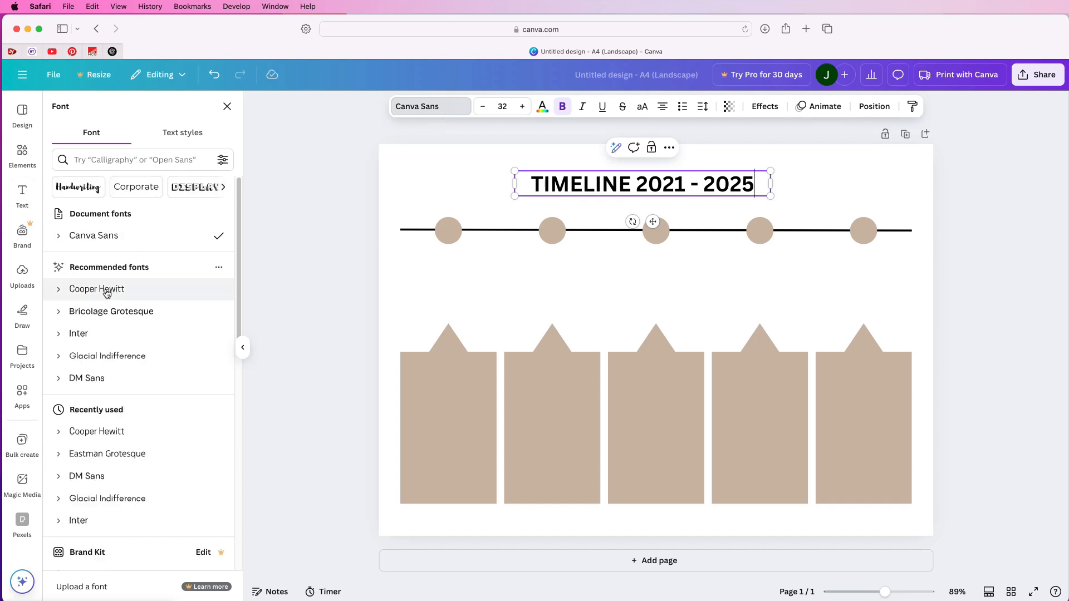
click(98, 454)
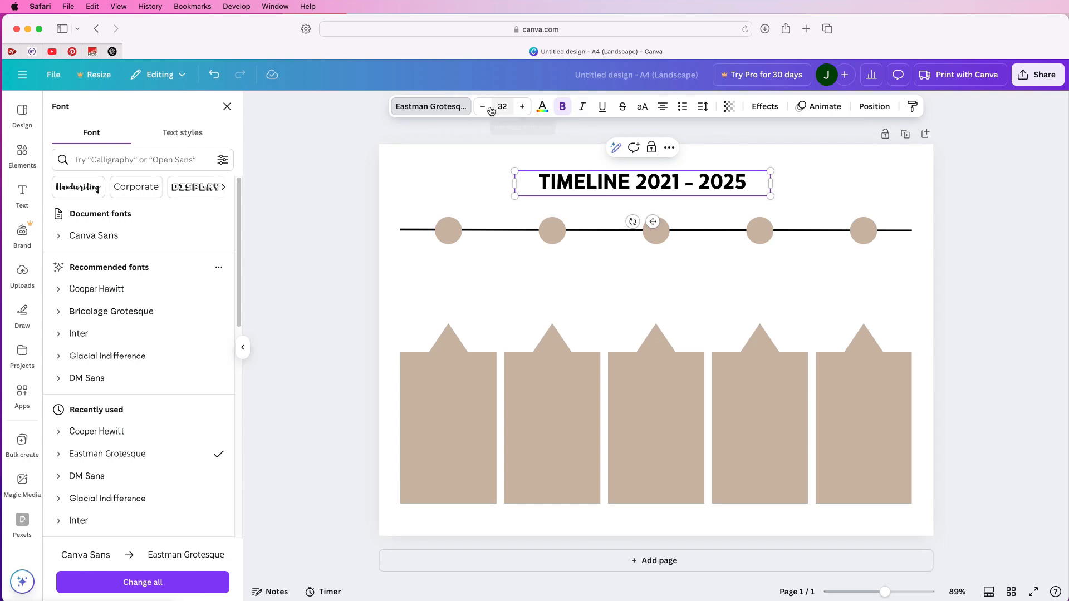
click(522, 108)
click(522, 108)
click(521, 108)
click(522, 108)
click(521, 108)
click(521, 108)
click(521, 108)
click(77, 480)
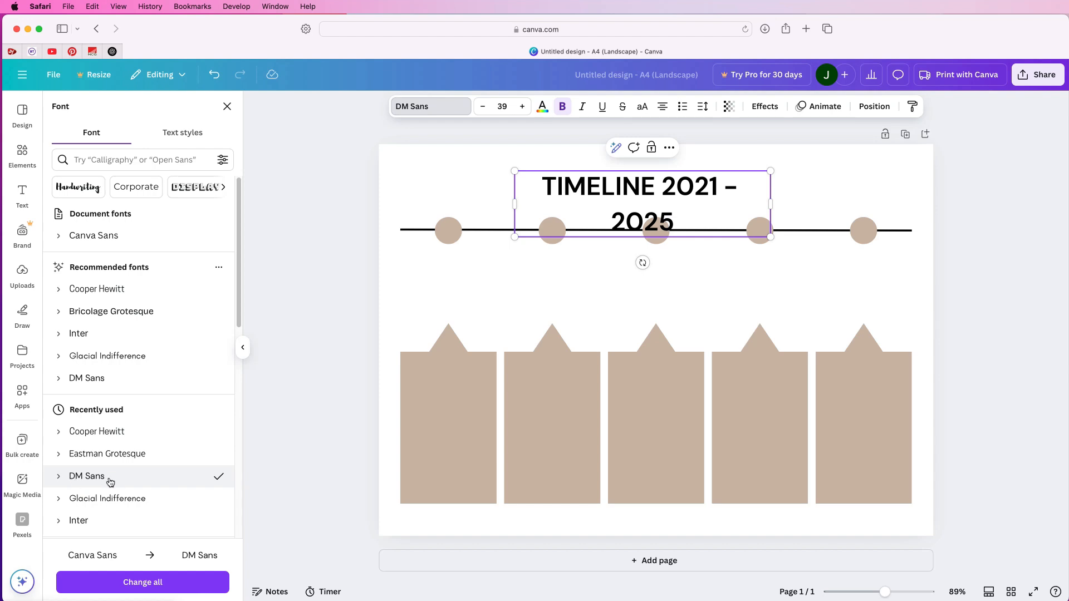
drag(771, 205, 817, 201)
drag(675, 231, 665, 236)
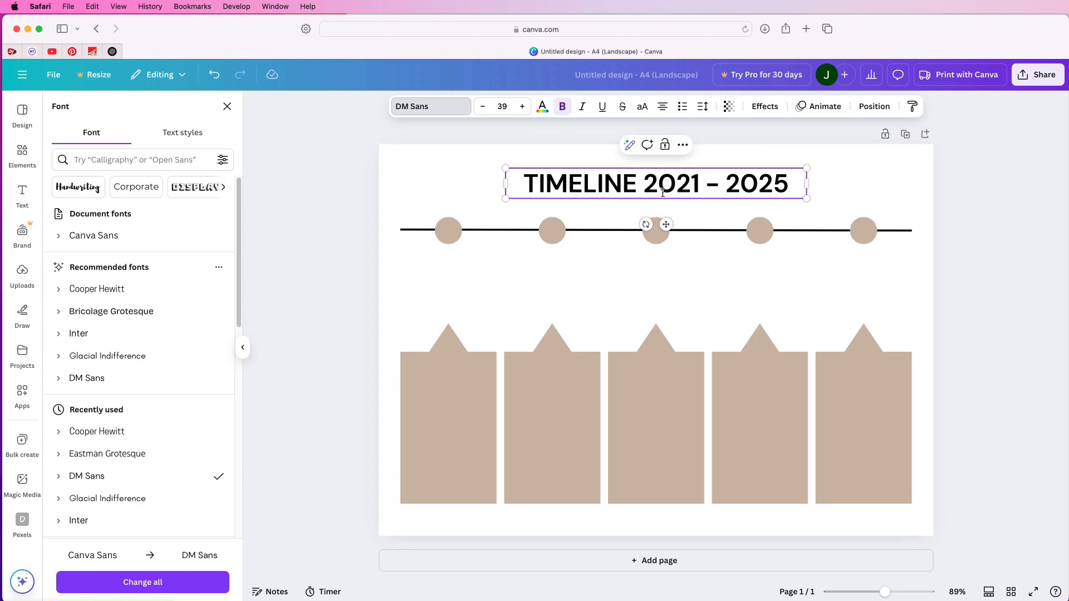
- Duplicate the title and place the copy between the circles and triangles, starting at the first column
drag(665, 188, 621, 279)
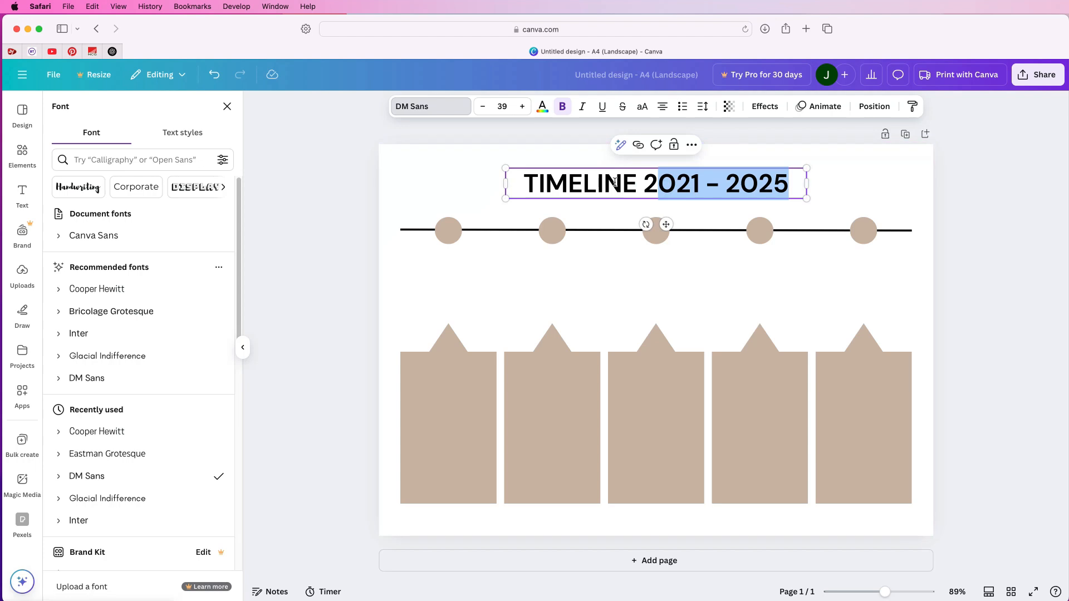
click(839, 174)
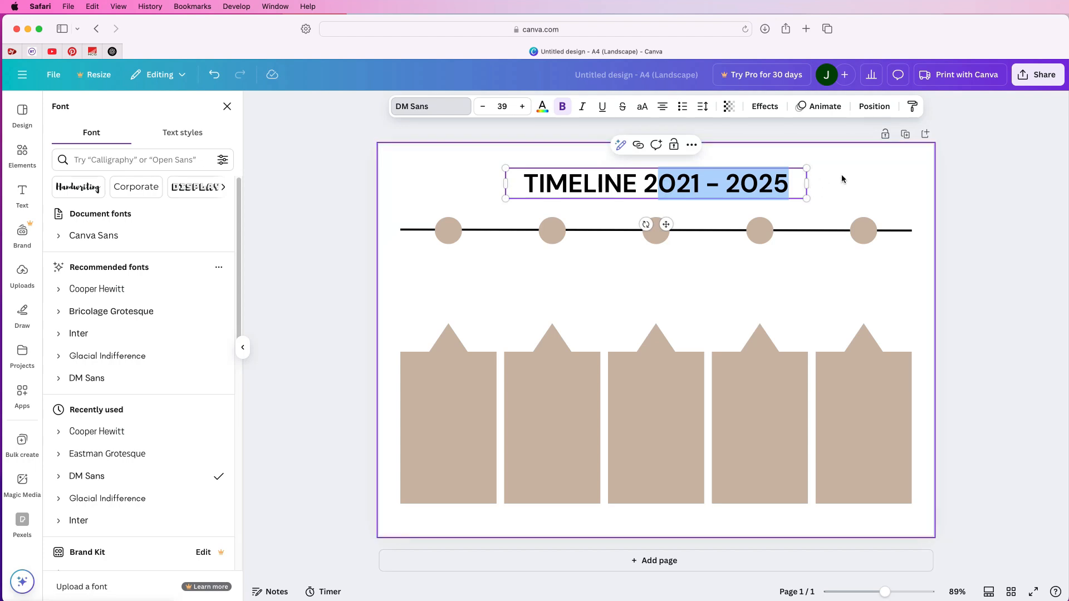
click(666, 184)
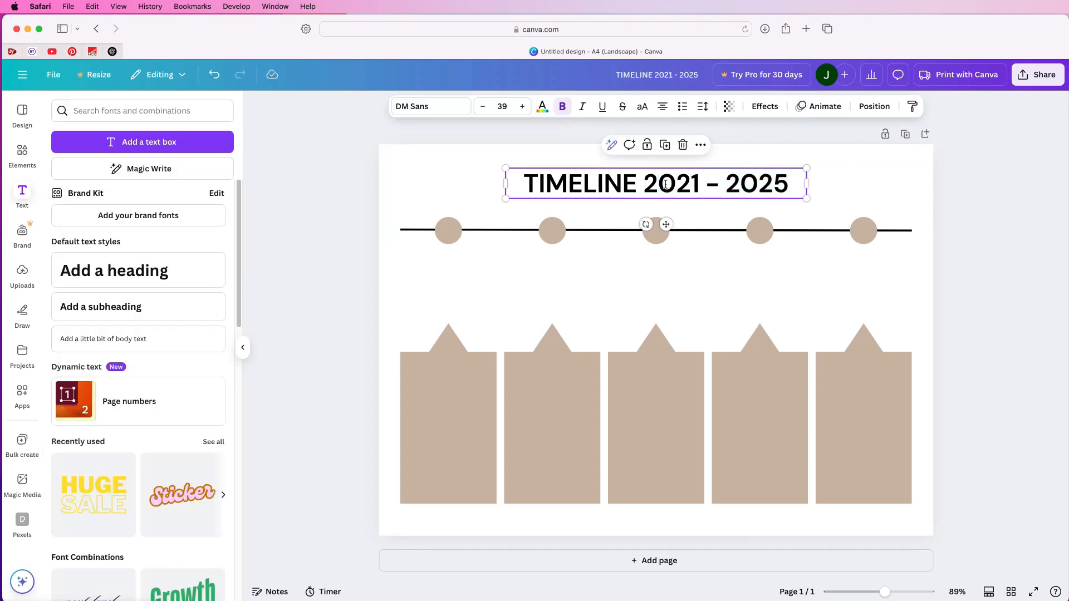
click(666, 146)
drag(660, 255, 557, 348)
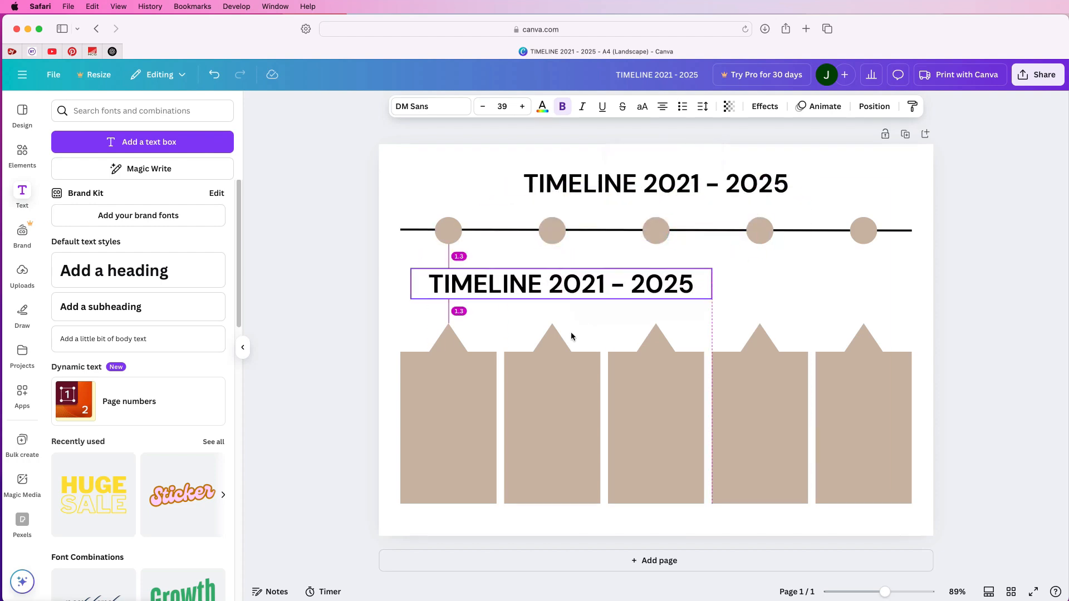
- Shorten the copied title to "2021" and narrow its box to fit beneath the first circle
double_click(696, 285)
click(698, 285)
double_click(698, 285)
key(BackSpace)
key(BackSpace)
key(BackSpace)
key(BackSpace)
key(alt+Left)
key(BackSpace)
key(BackSpace)
key(BackSpace)
key(BackSpace)
key(BackSpace)
key(BackSpace)
key(BackSpace)
key(BackSpace)
key(BackSpace)
drag(712, 285, 483, 284)
- Reduce the "2021" label's font size to 30
click(482, 106)
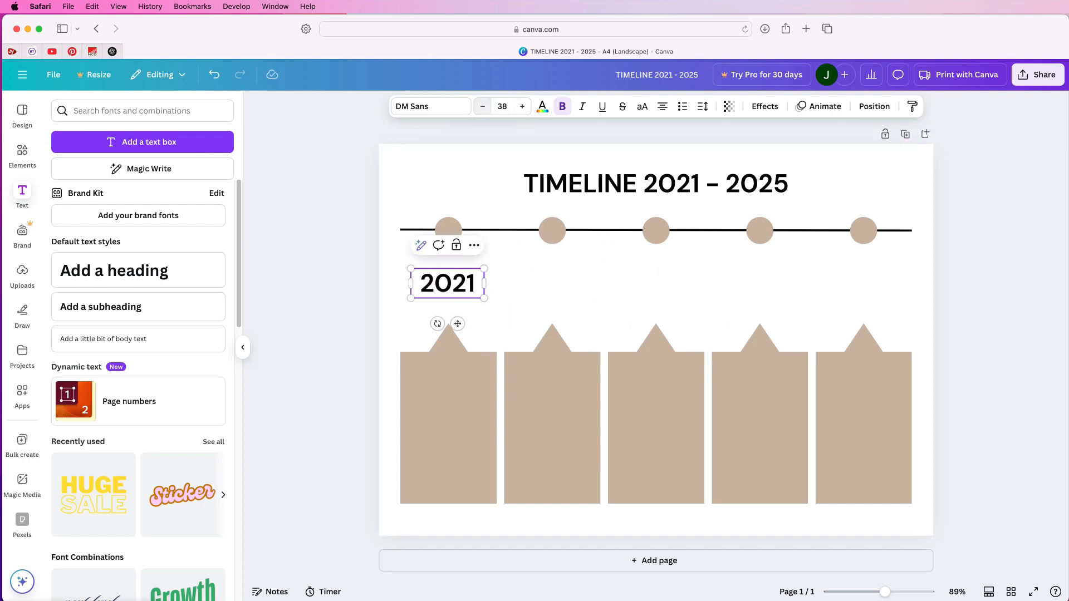
click(483, 106)
click(482, 107)
click(482, 106)
click(483, 107)
click(482, 106)
click(483, 106)
click(483, 106)
click(482, 106)
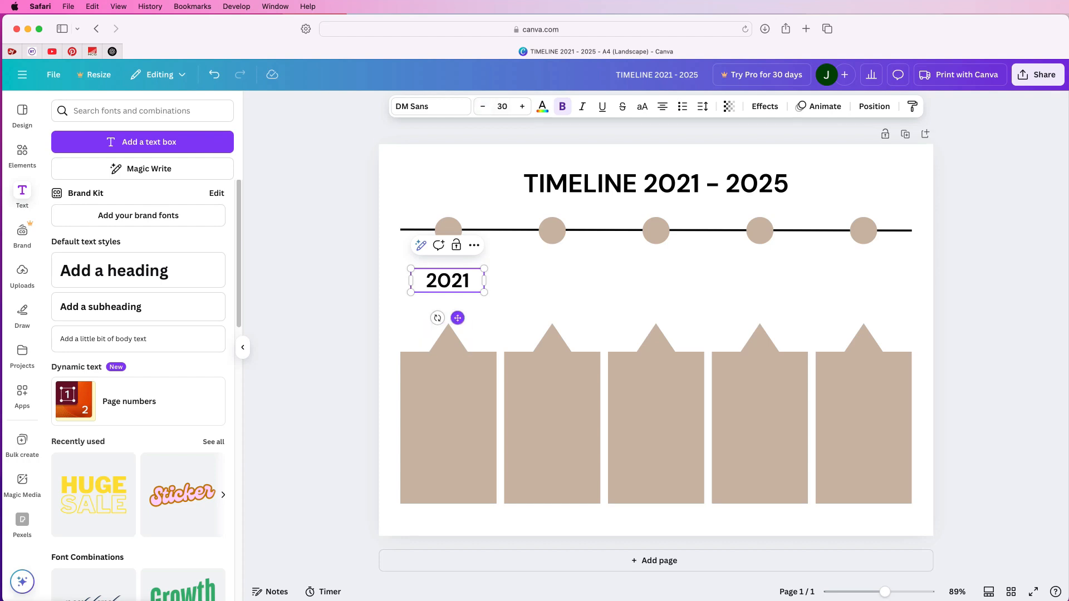
- Copy the "2021" label below each of the other four circles, level with the first and centred on each column
key(alt)
click(513, 299)
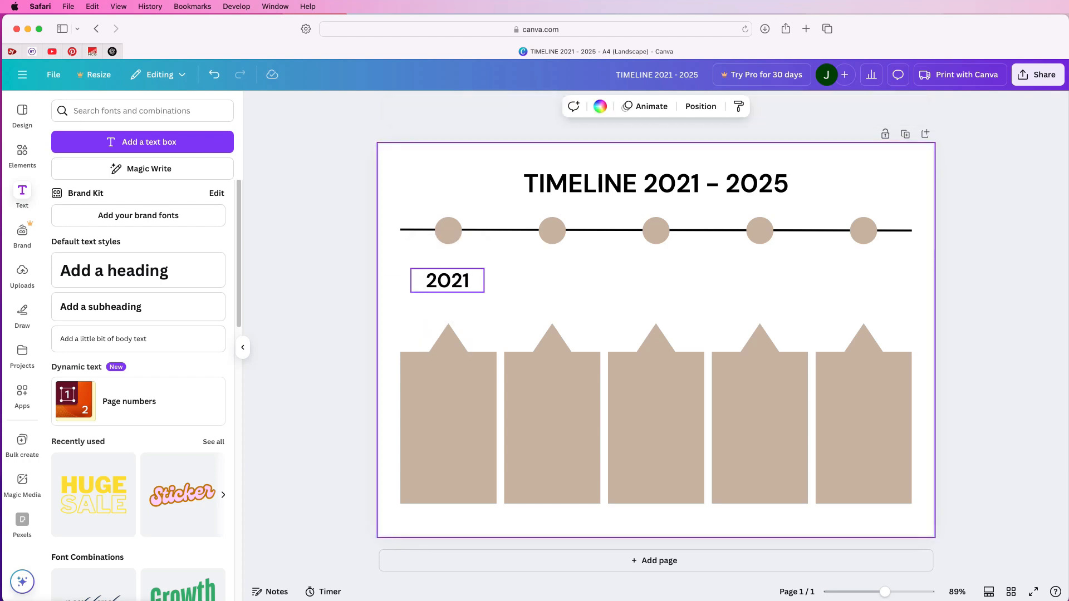
drag(447, 280, 760, 281)
drag(759, 282, 863, 280)
click(447, 280)
- Change the four copied year labels to 2022, 2023, 2024 and 2025 in order across the columns
click(552, 280)
double_click(552, 280)
text(2022)
double_click(655, 280)
text(2023)
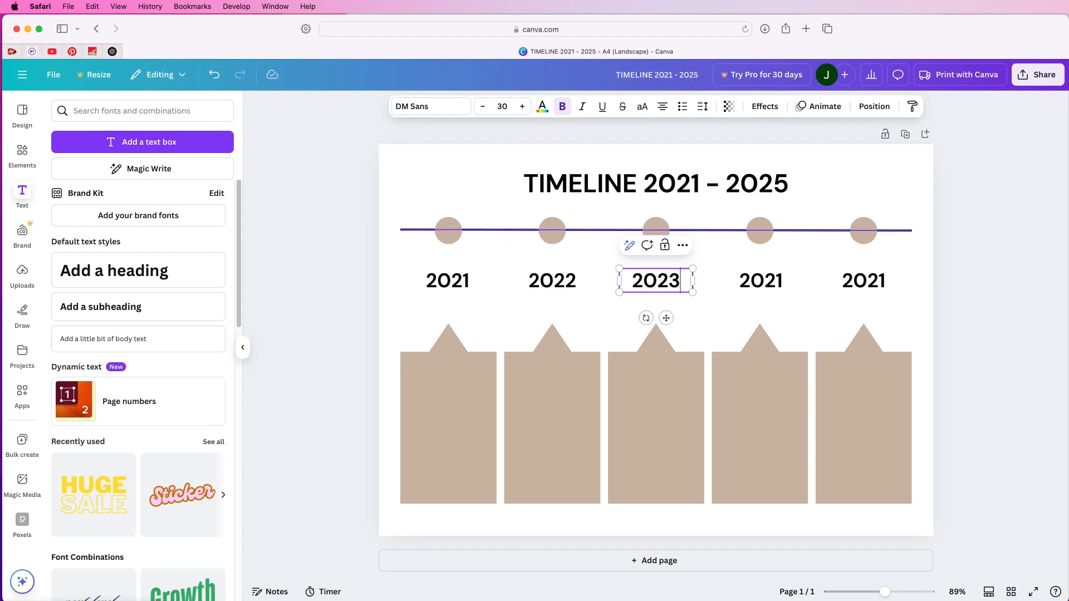
double_click(760, 280)
text(2024)
double_click(864, 280)
text(2025)
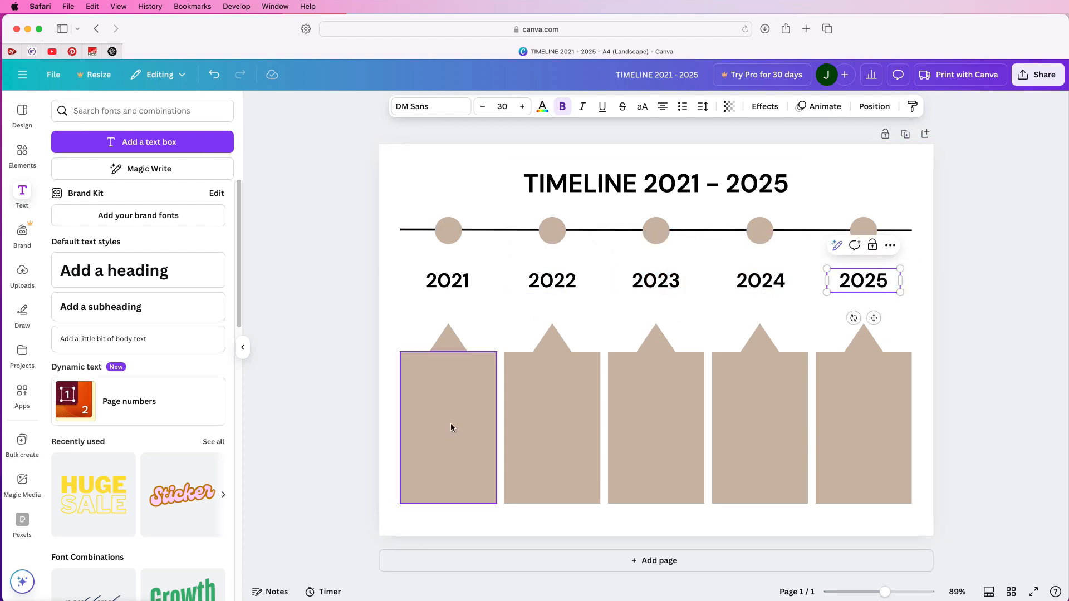
- Add a body text box, shrink it slightly, and place it inside the first rectangle
click(121, 339)
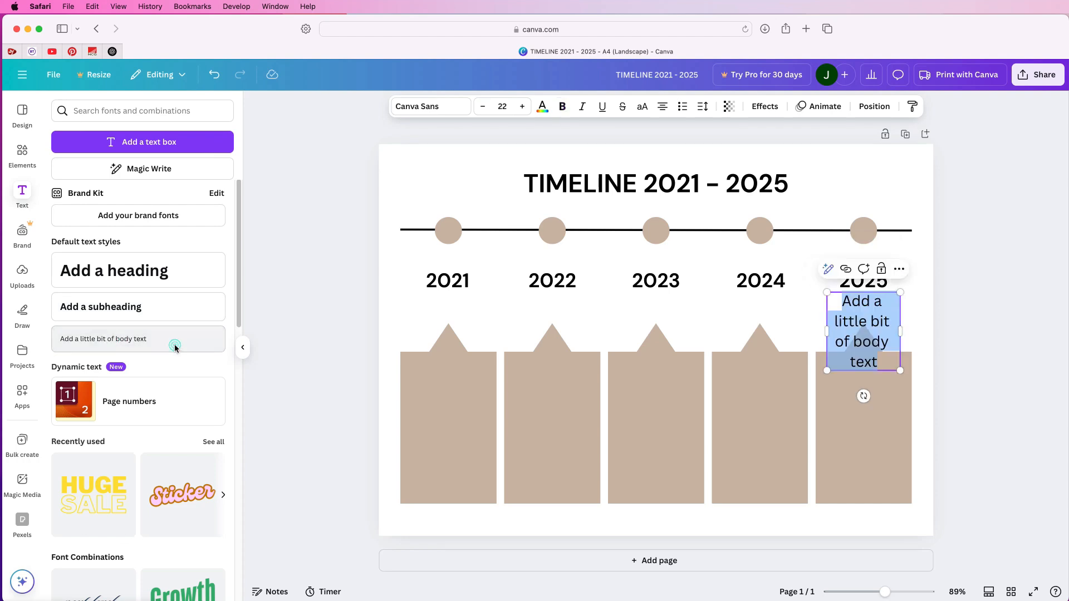
drag(866, 330, 891, 342)
drag(864, 321, 427, 398)
click(466, 448)
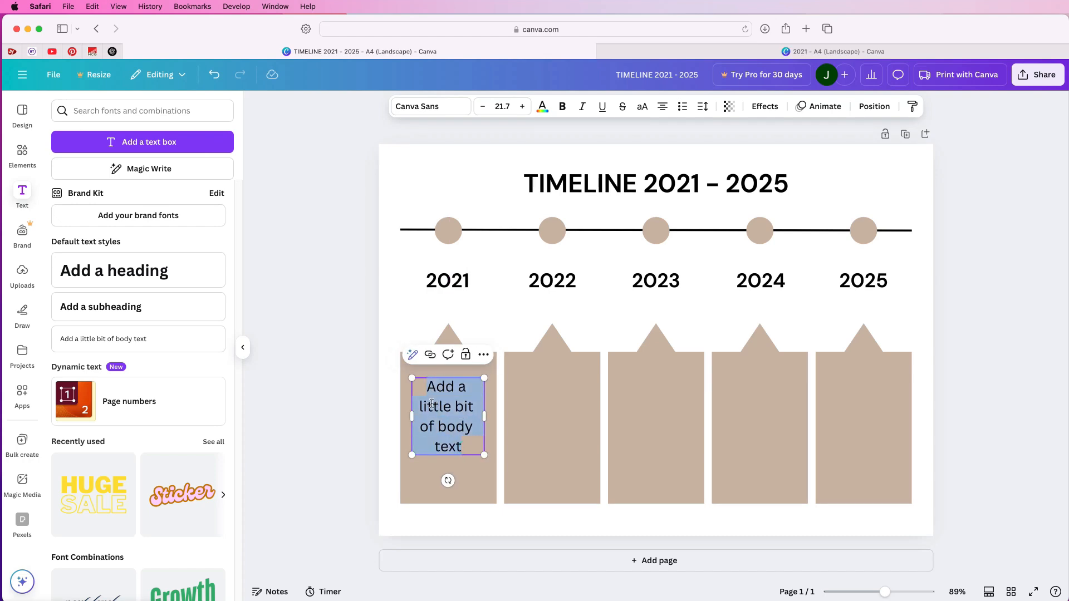
- Paste the copied Microsoft Word footer keywords into the body text box and reduce the font size to 8.7
key(super+v)
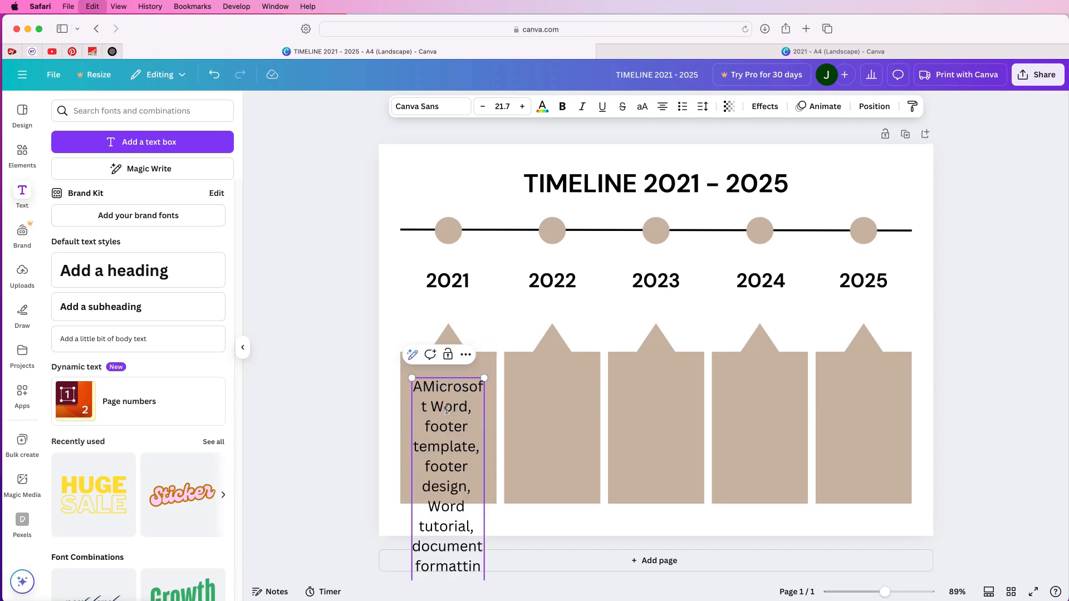
click(482, 109)
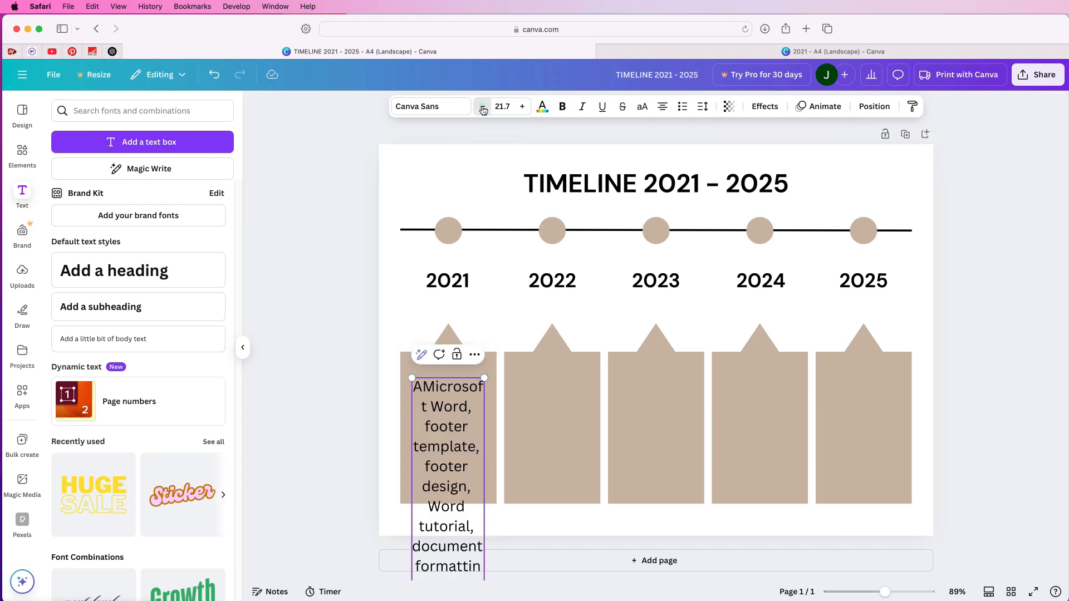
click(483, 109)
click(484, 110)
click(484, 110)
click(484, 108)
click(484, 108)
click(484, 108)
click(484, 108)
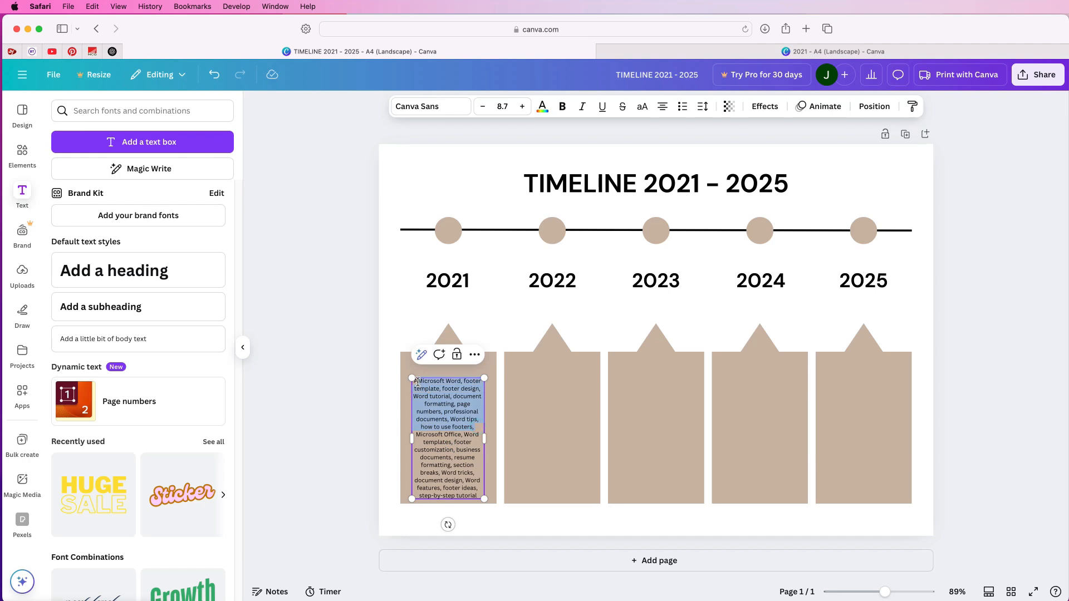
- Trim the pasted text so it starts at "Microsoft Office, Word templates", and set its font size to 9.7
drag(414, 382, 413, 381)
key(BackSpace)
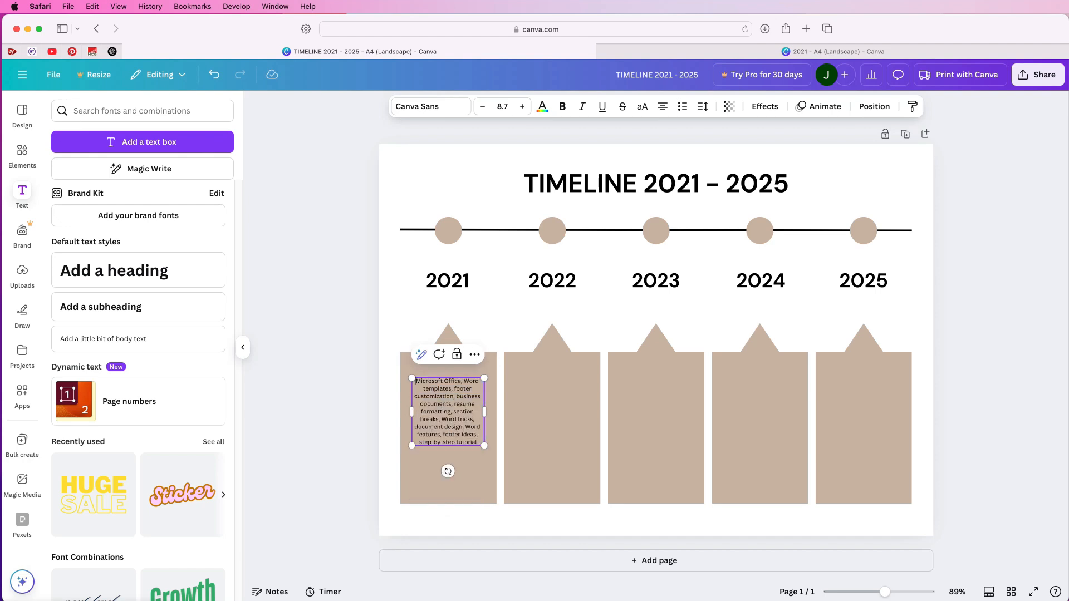
click(522, 106)
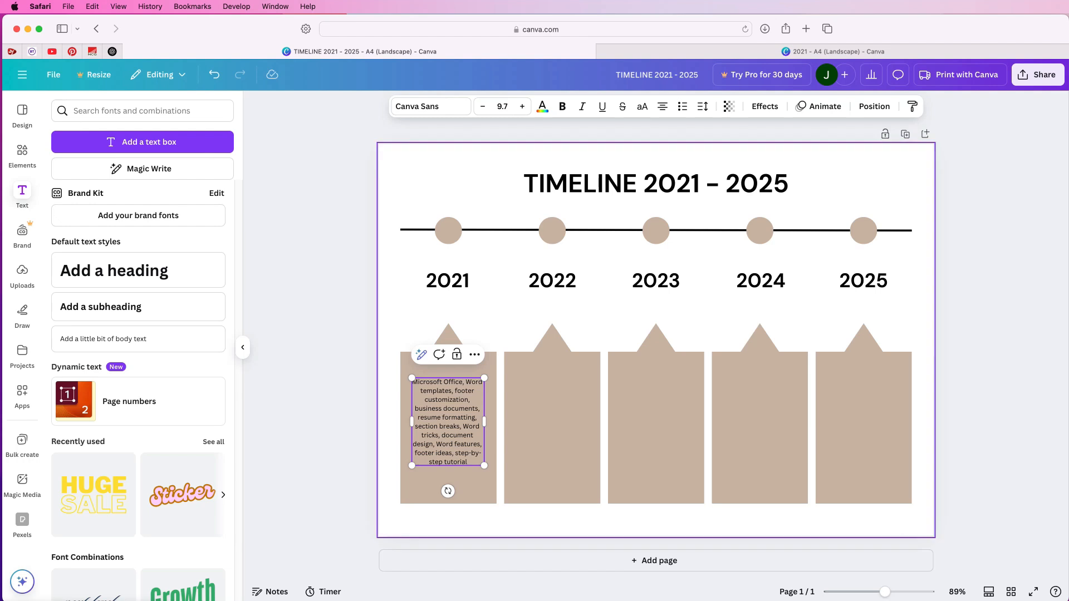
- Lower the body text within the first rectangle, centred, and copy it to the same place in the other four rectangles
click(390, 421)
drag(448, 421, 448, 445)
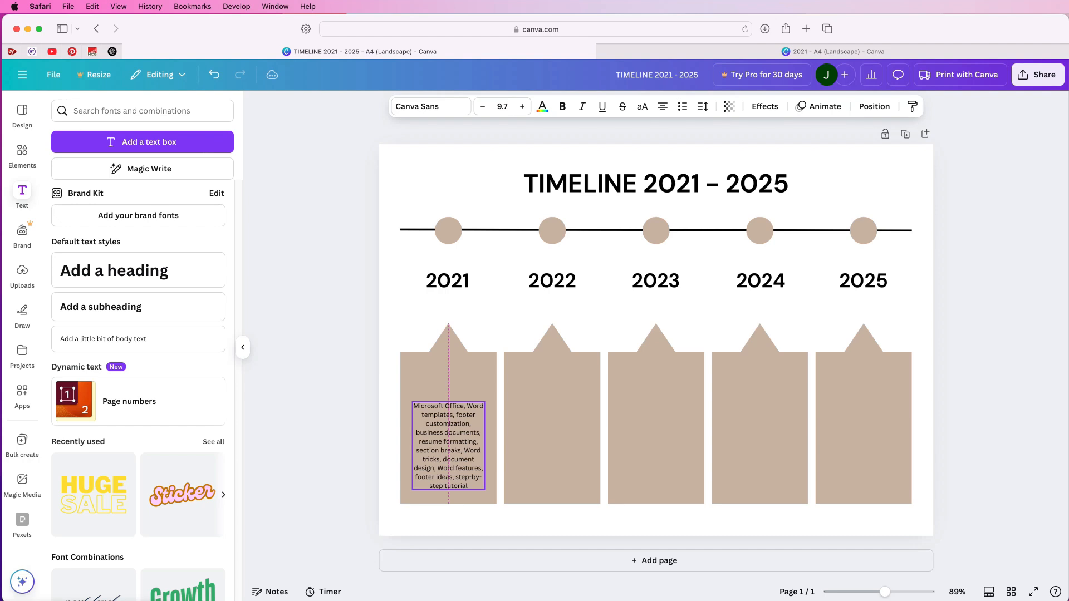
drag(448, 446, 551, 446)
drag(551, 445, 655, 445)
drag(656, 445, 761, 446)
drag(761, 445, 864, 445)
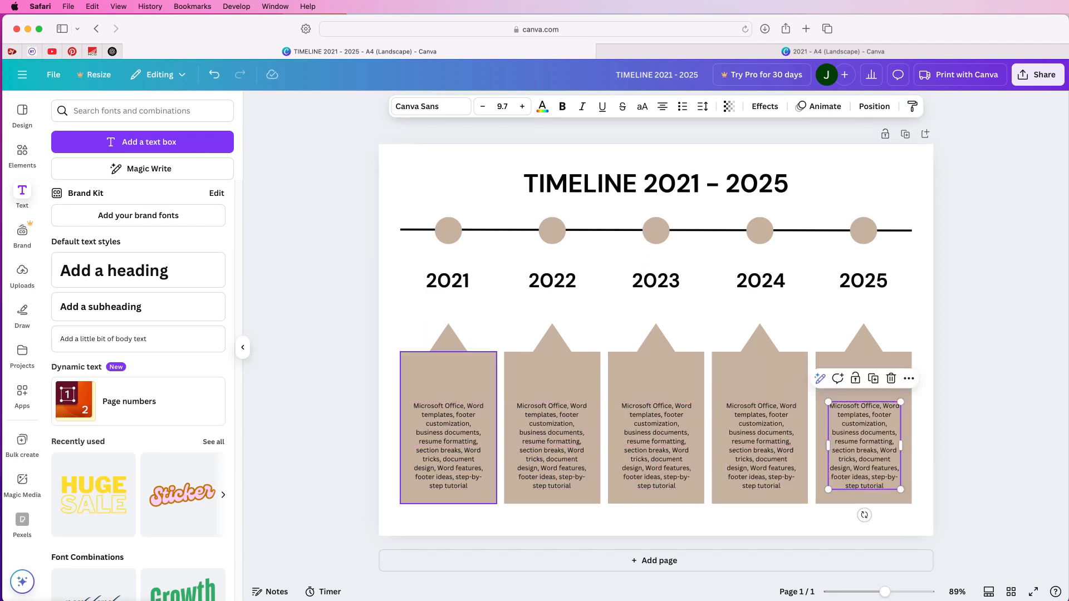
- Align the first column's circle, year label, triangle, rectangle and body text to a common horizontal centre
click(449, 230)
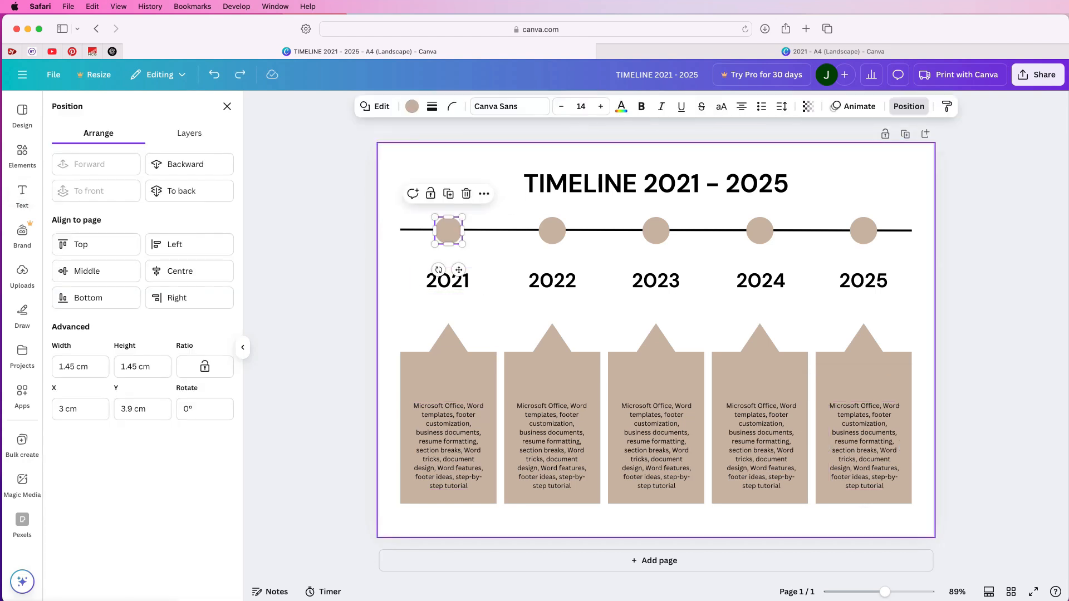
shift+click(447, 280)
shift+click(448, 338)
shift+click(448, 428)
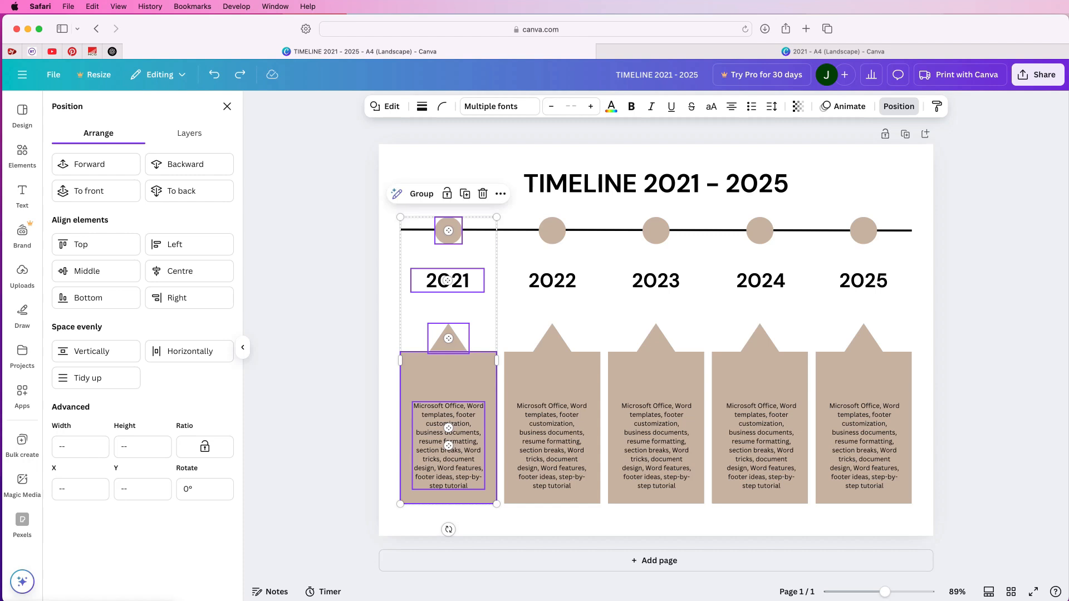
click(202, 274)
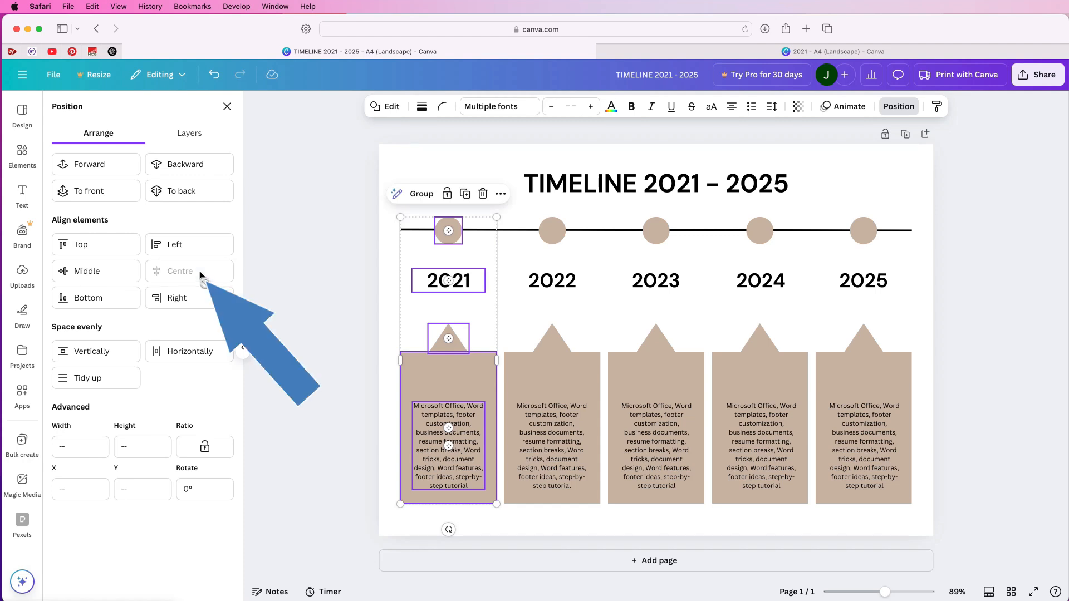